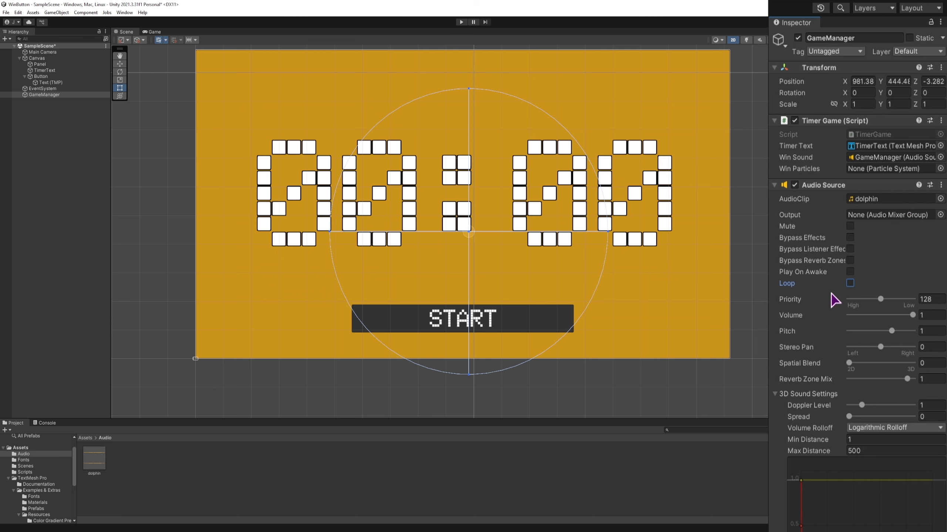
Enable Play On Awake for the GameManager's Audio Source and clear the object selection.
click(850, 272)
click(87, 531)
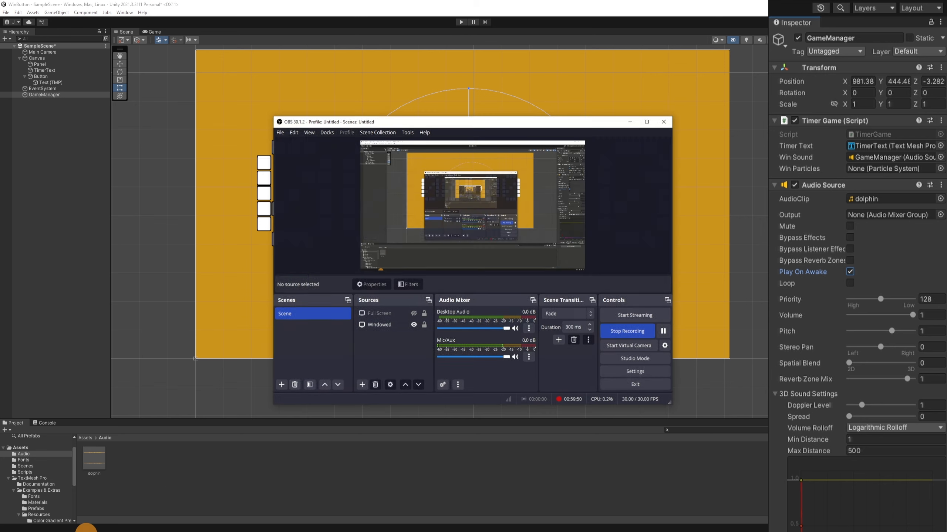
click(84, 249)
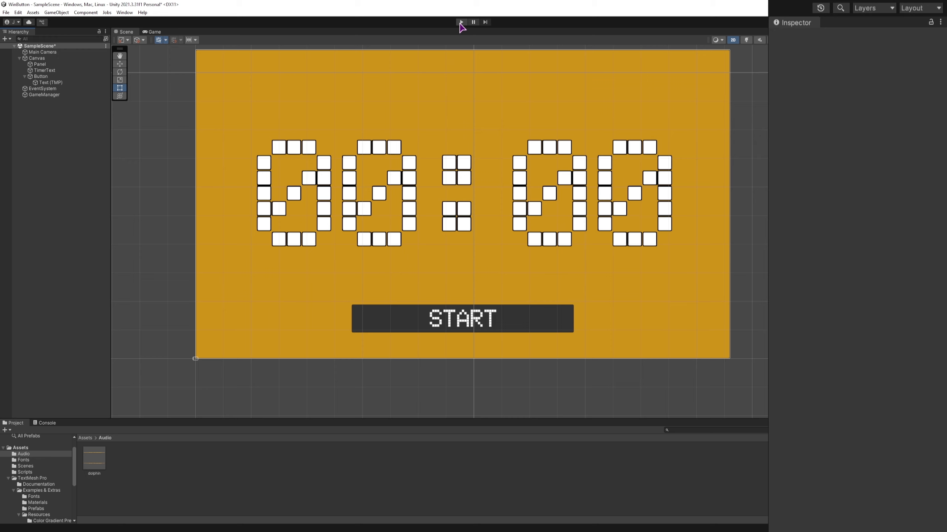
Run the game and test the START button by starting and stopping the timer repeatedly.
click(461, 23)
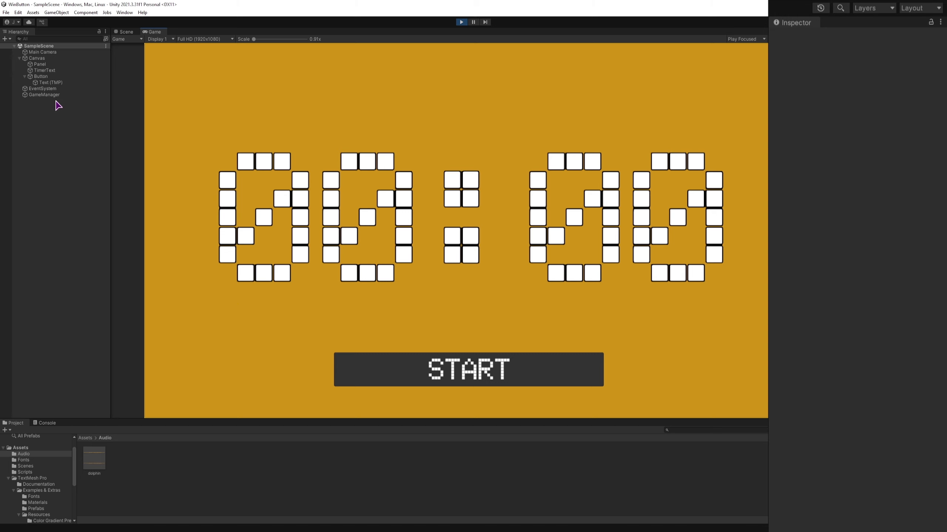
click(436, 368)
click(438, 367)
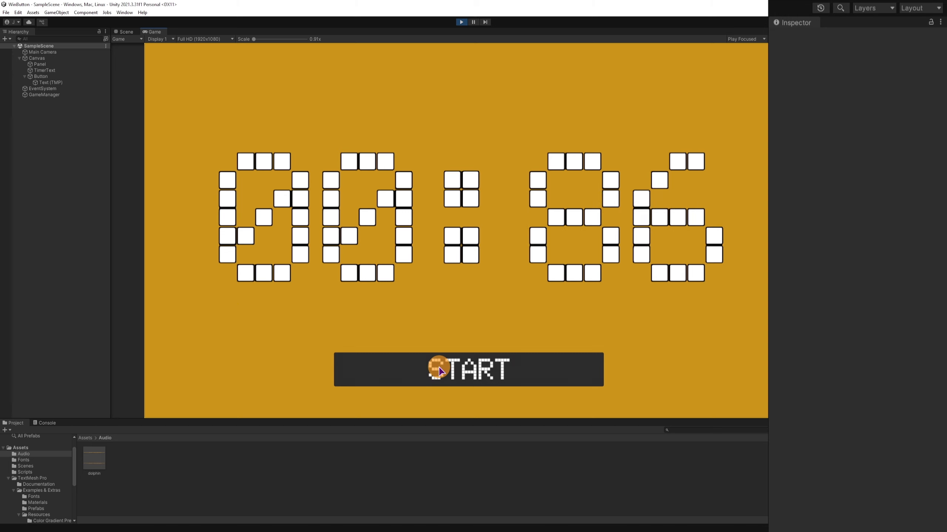
click(439, 366)
click(449, 369)
click(450, 369)
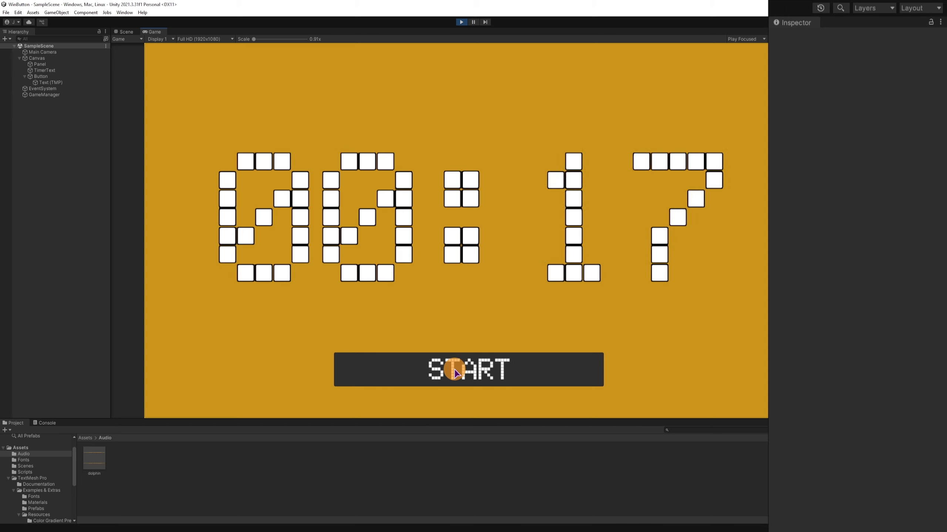
click(456, 372)
click(456, 372)
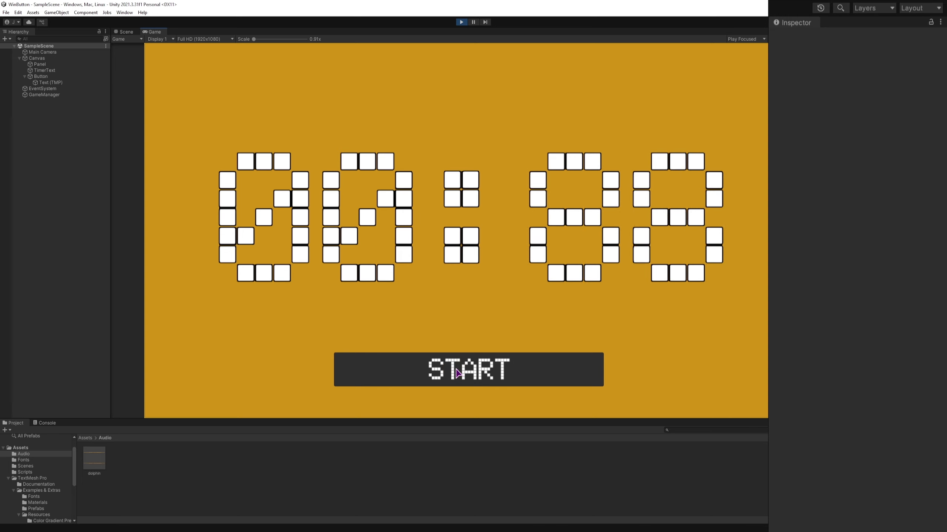
click(457, 372)
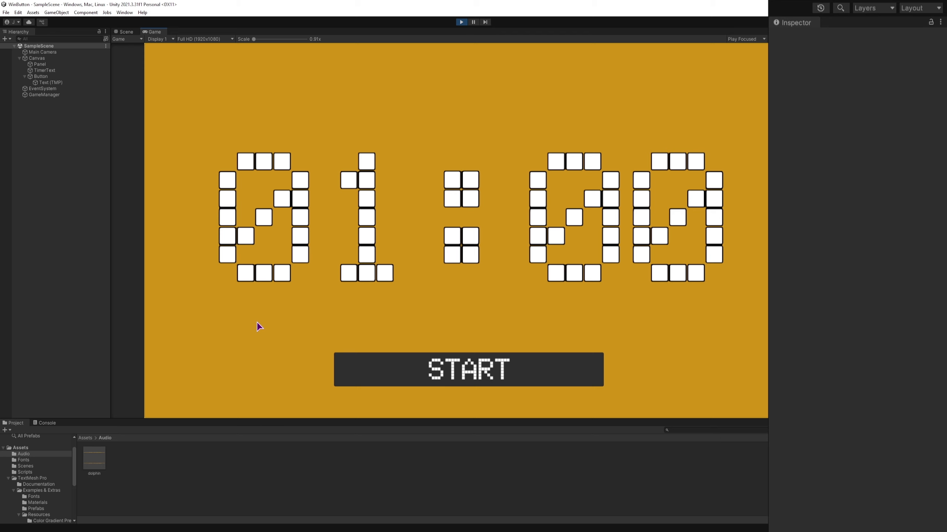
click(44, 188)
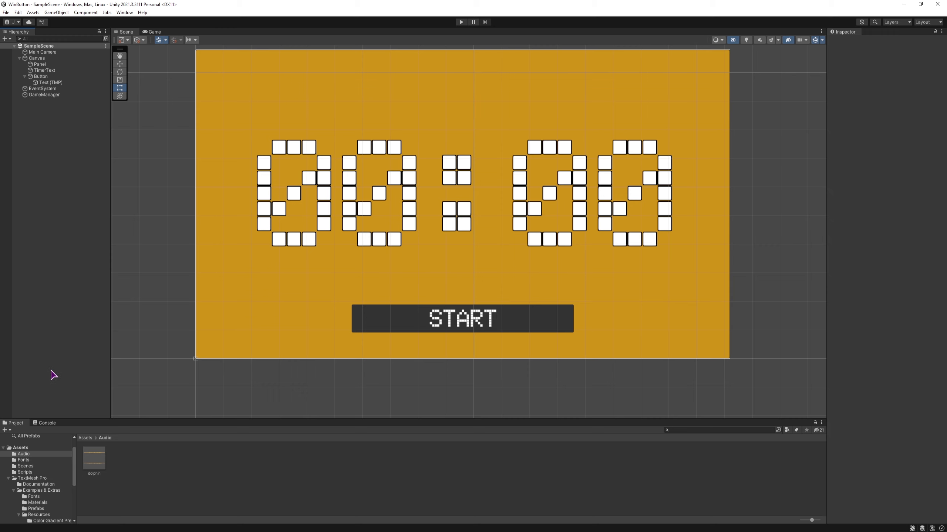
Open the Package Manager with the My Assets packages listed and widen its window and package list.
click(125, 12)
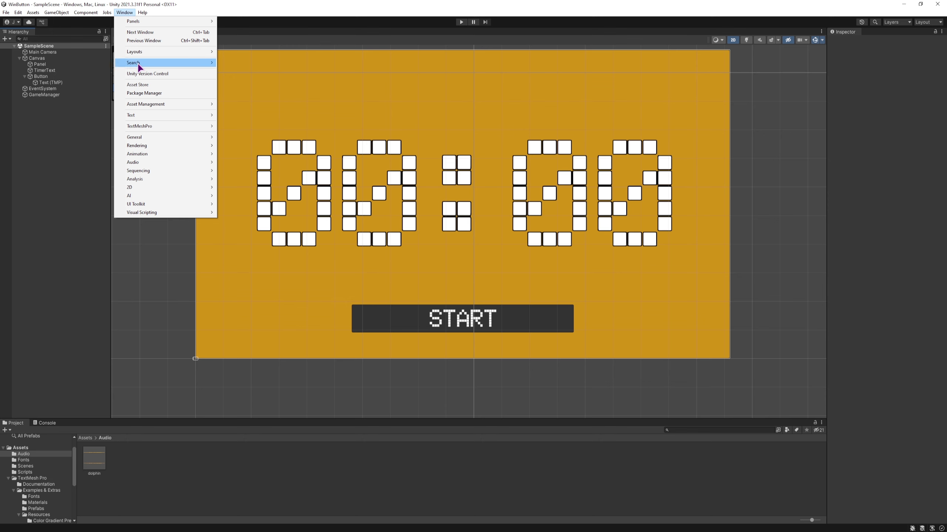
click(156, 94)
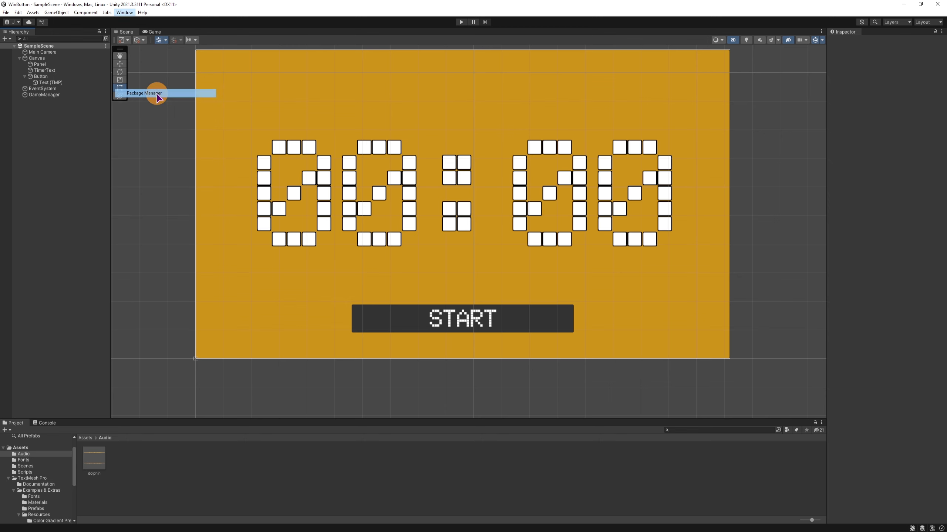
click(341, 176)
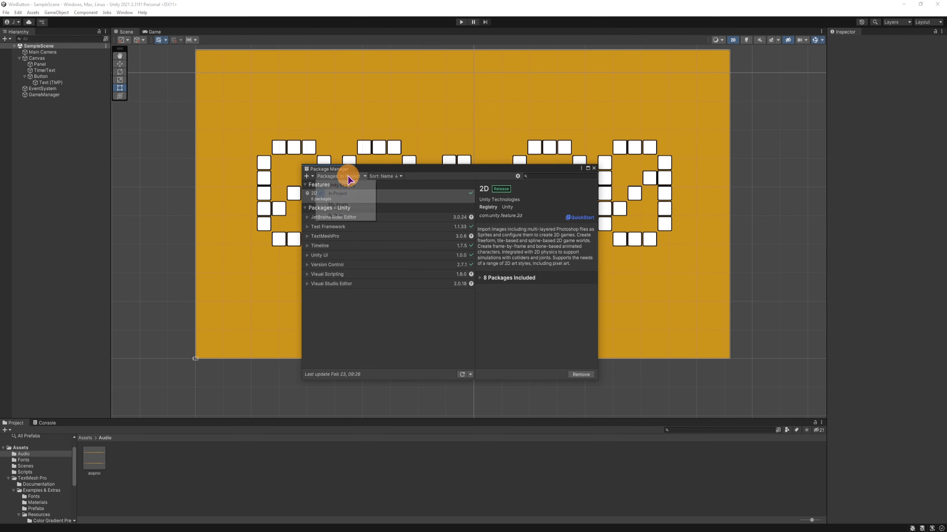
click(350, 201)
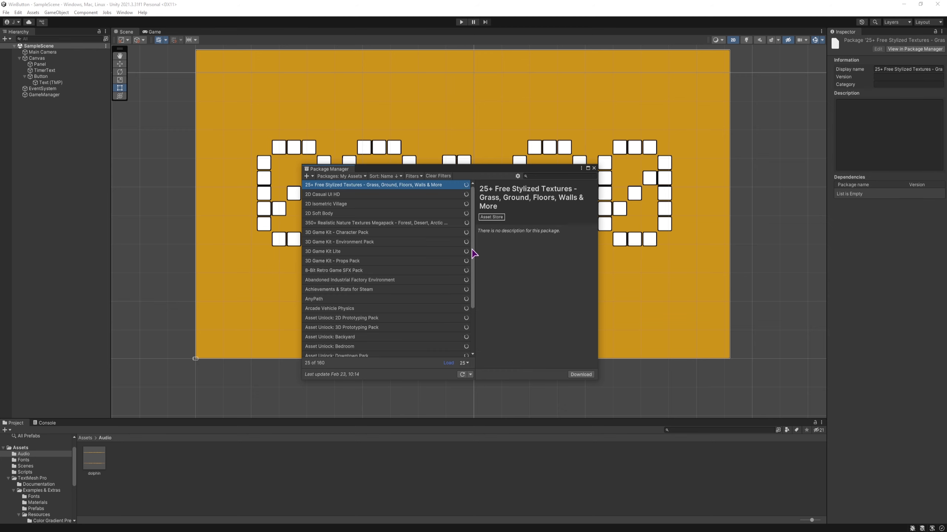
drag(475, 256, 477, 268)
drag(598, 271, 656, 272)
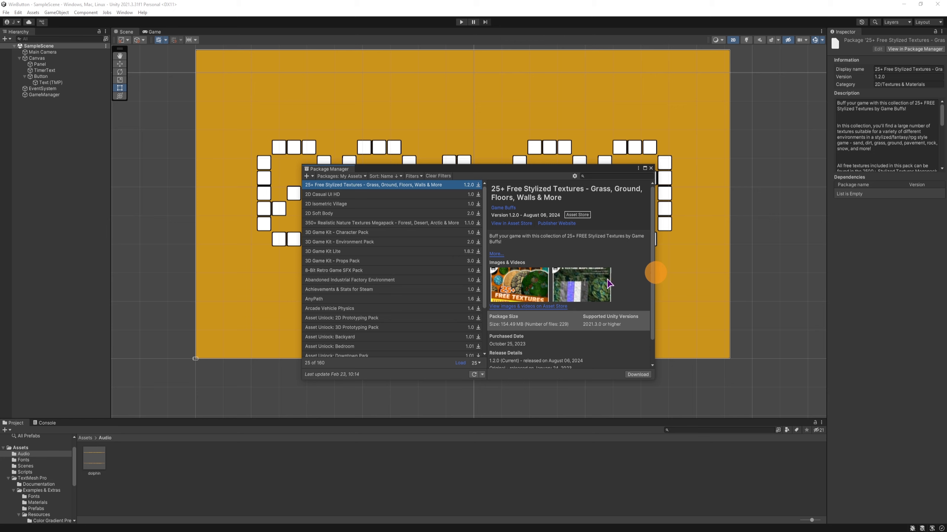
drag(484, 267, 499, 233)
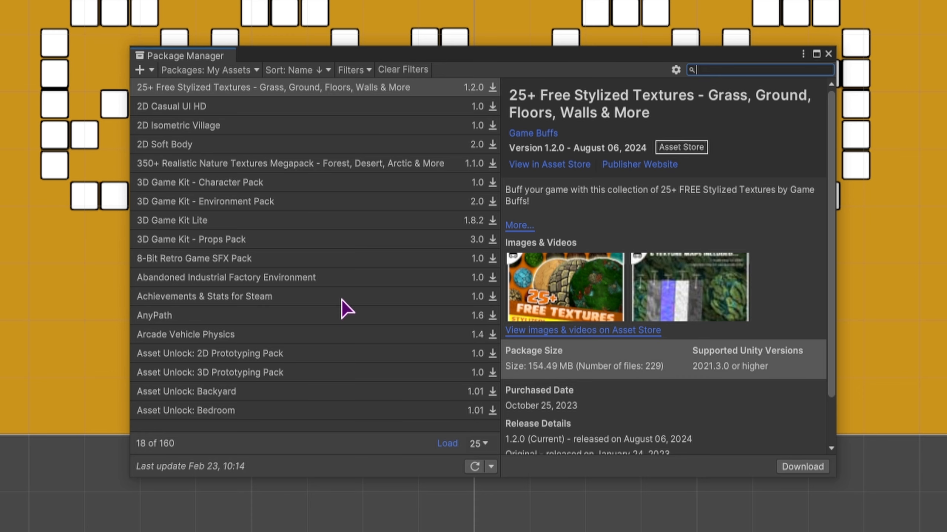
Search the asset packages for "vfx" and compare the Cartoon FX, Magic Effects FREE and Status Effects FREE packages.
text(x)
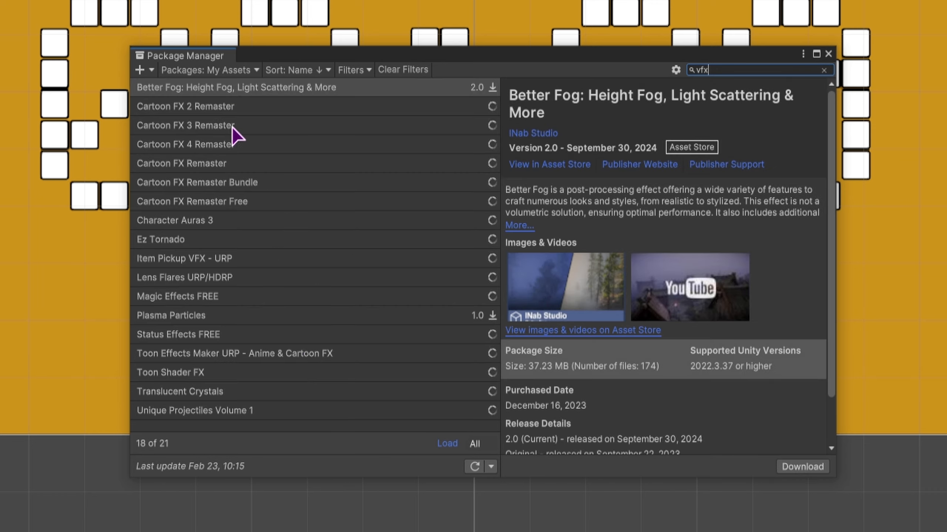
click(201, 203)
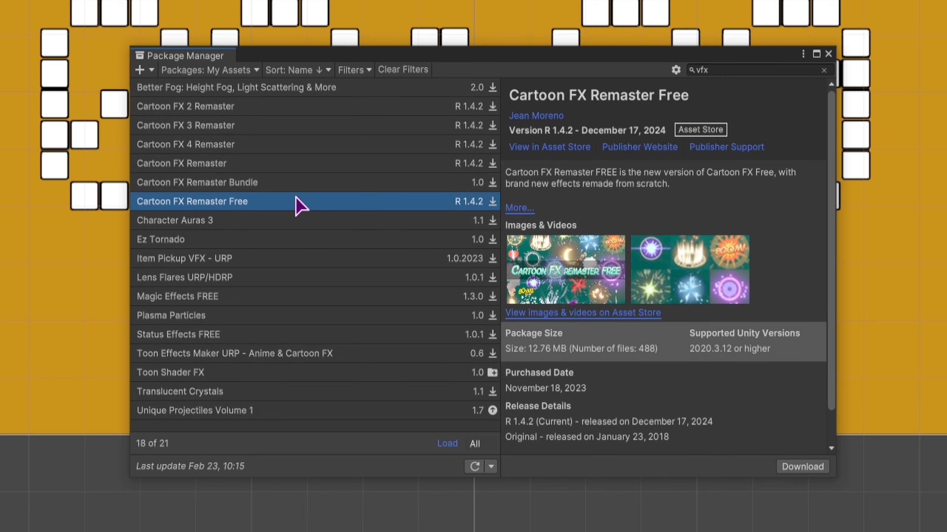
click(195, 297)
click(239, 335)
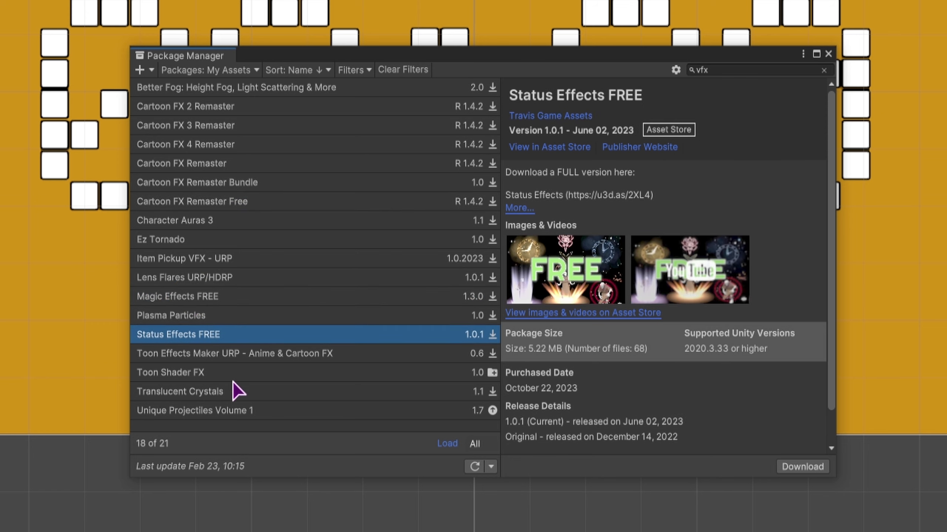
click(237, 148)
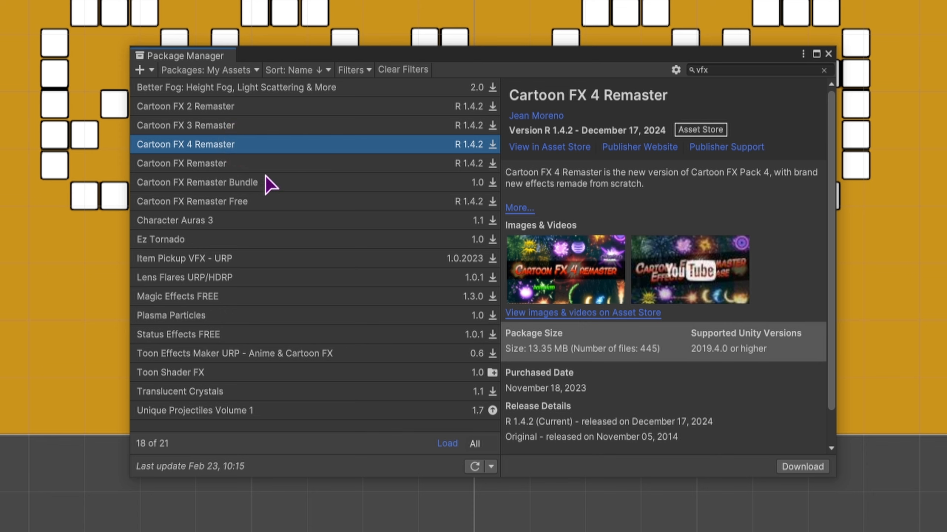
click(264, 129)
Download the Cartoon FX Remaster Free package and import all of its files into the project.
click(260, 203)
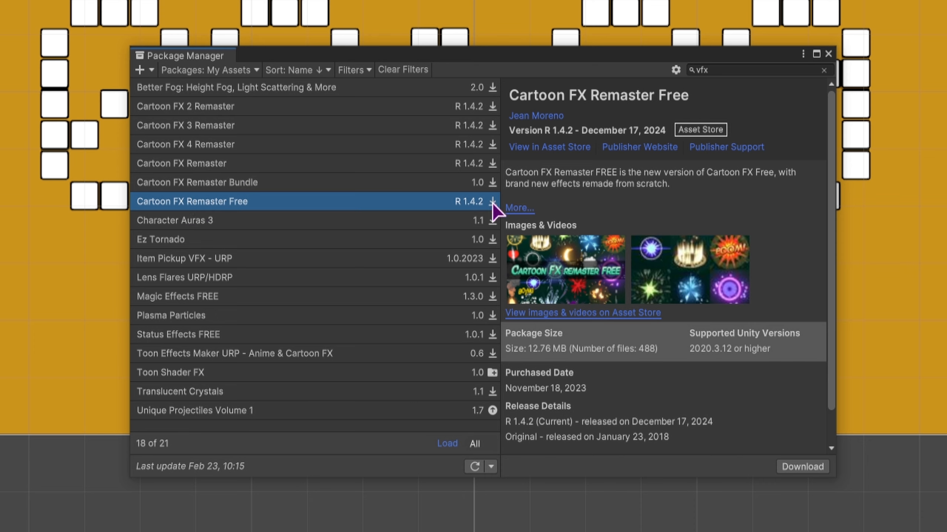
click(805, 467)
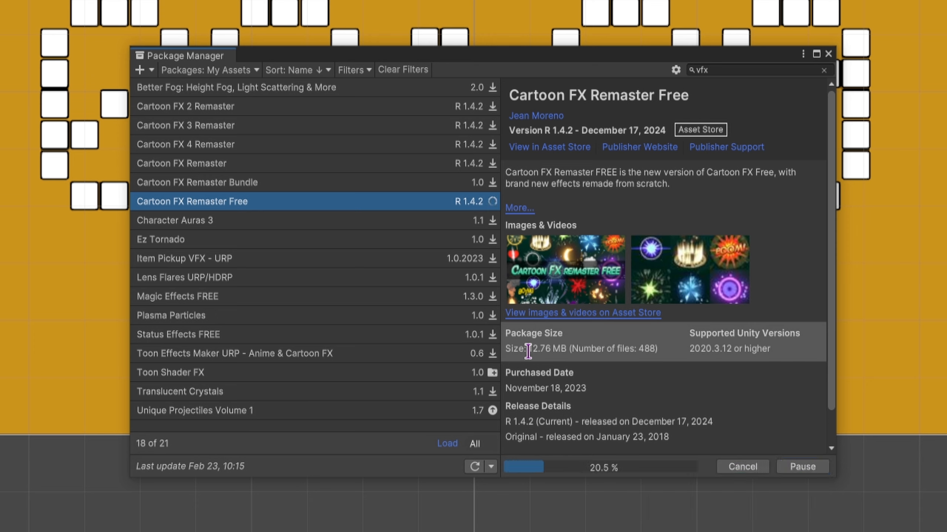
drag(529, 350, 562, 349)
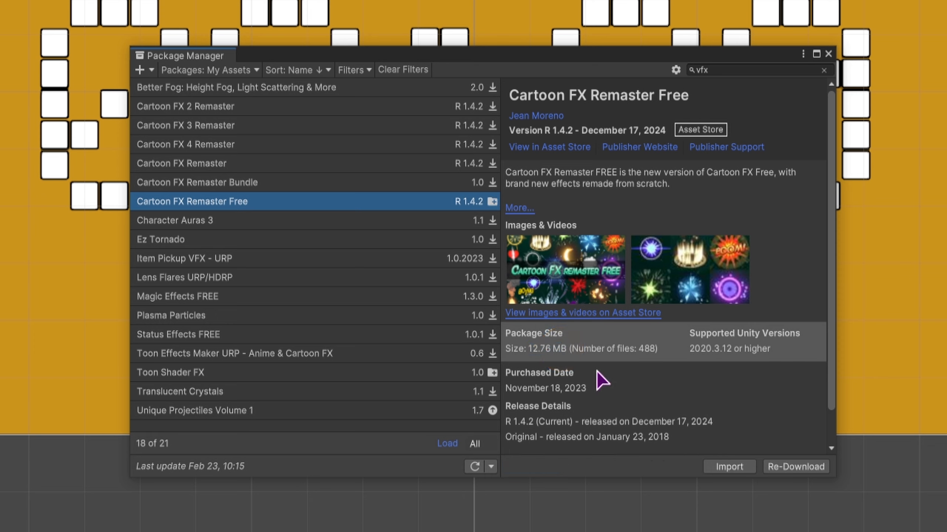
click(732, 467)
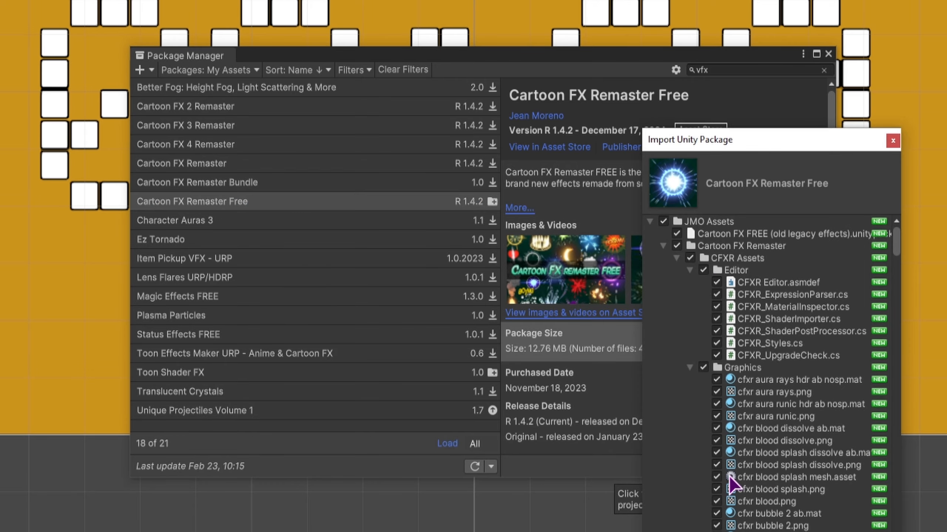
drag(788, 143, 787, 0)
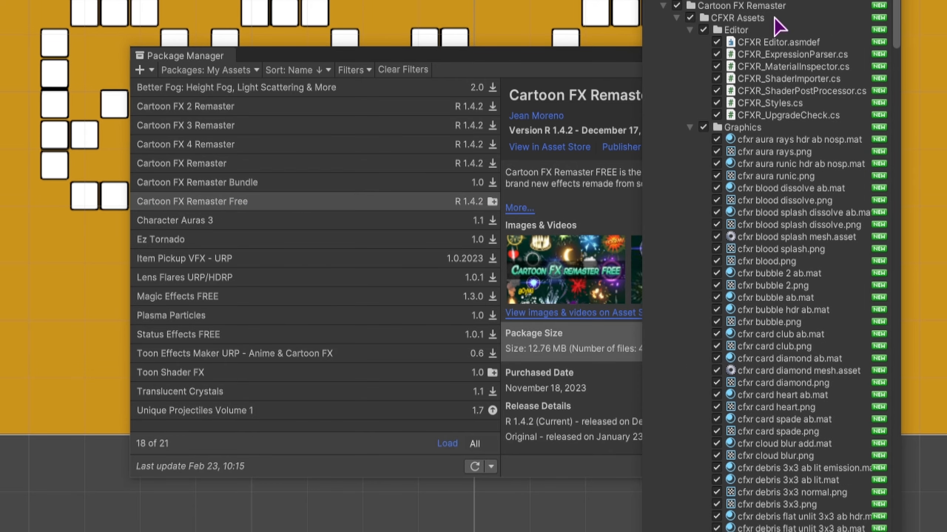
drag(897, 28, 925, 17)
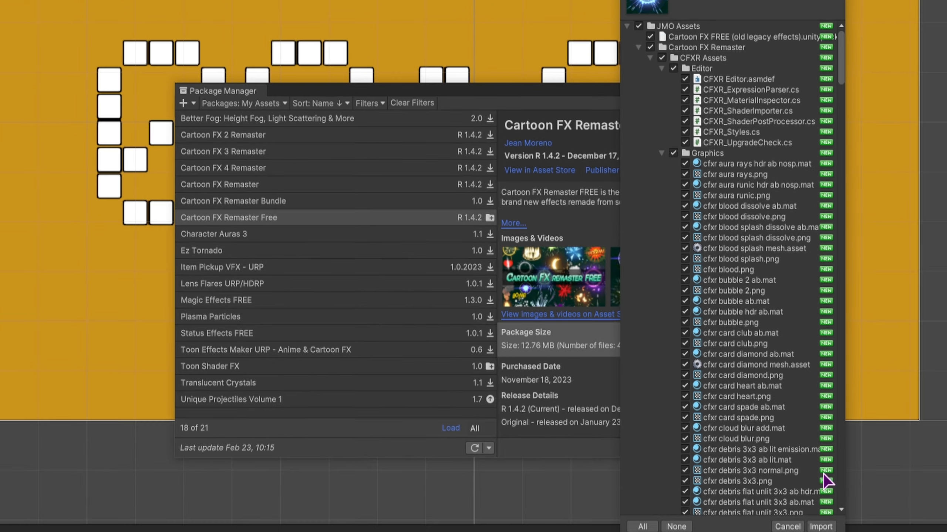
click(771, 501)
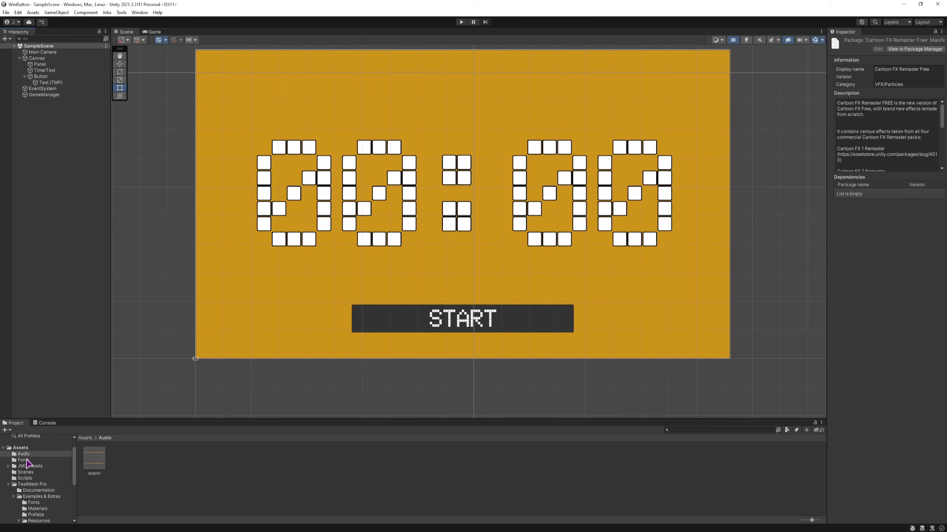
Browse the imported JMO Assets to the CFXR Prefabs and inspect the CFXR2 Skull Head Alt prefab in the Eerie folder.
double_click(26, 467)
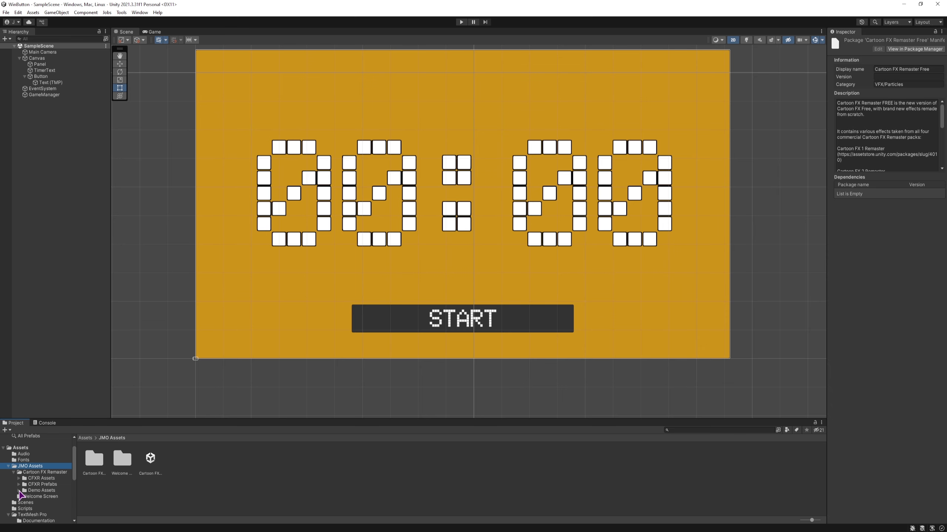
click(18, 491)
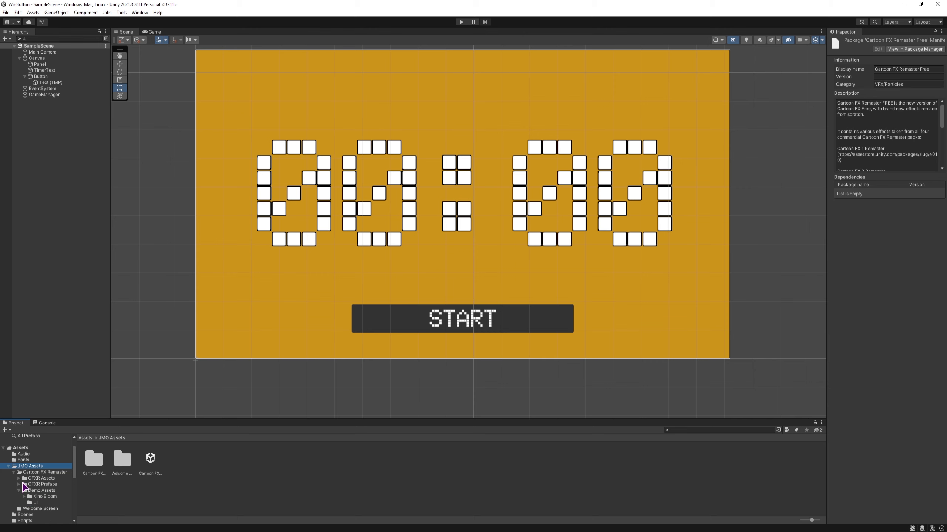
click(23, 484)
click(23, 491)
click(18, 485)
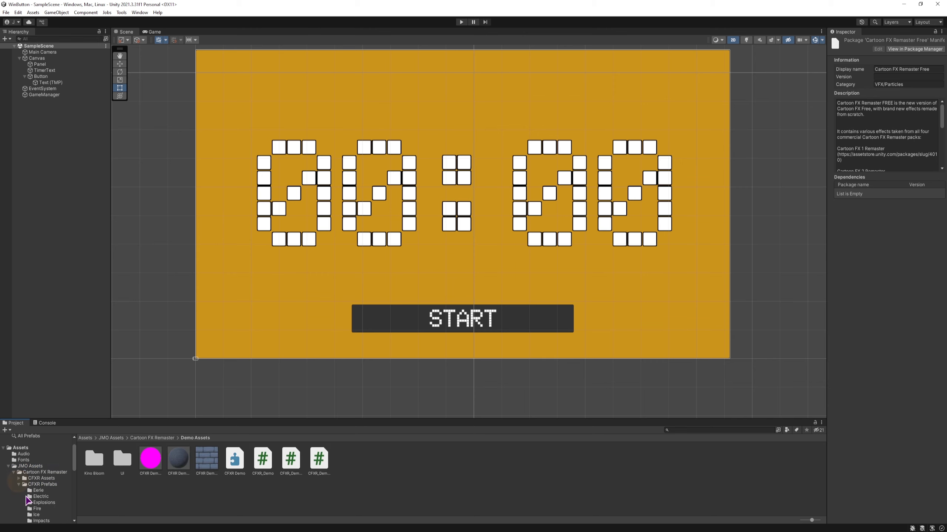
scroll(50, 489, down, 2)
click(40, 446)
click(97, 465)
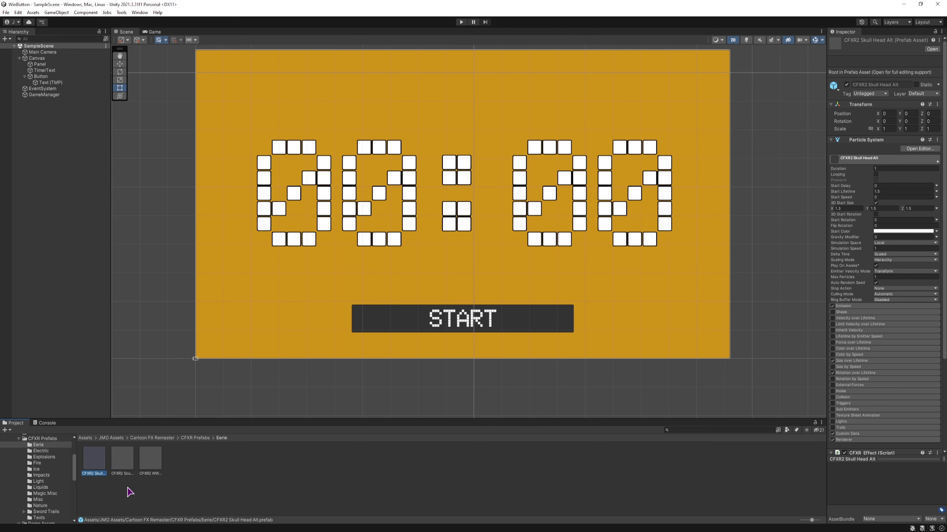
Try out the CFXR Fire Breath prefab from the Fire folder in the scene.
click(64, 463)
drag(100, 464, 72, 290)
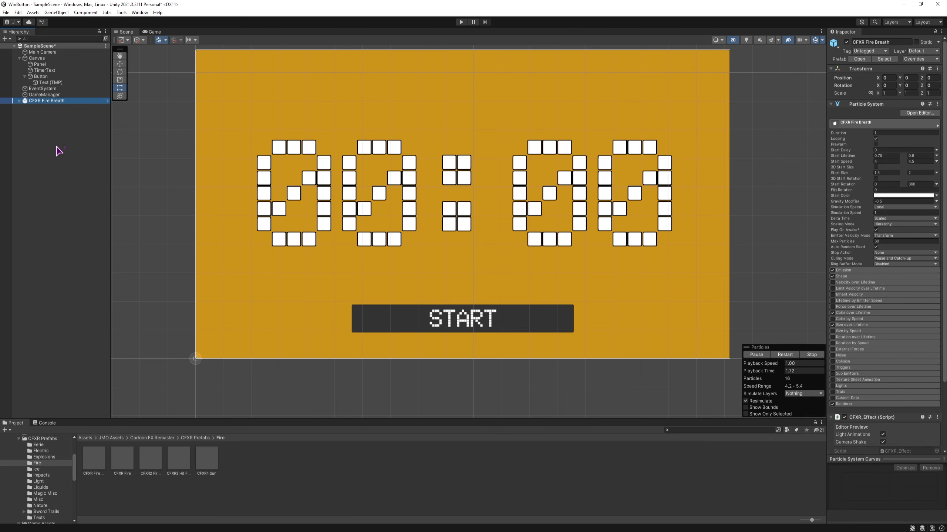
key(f)
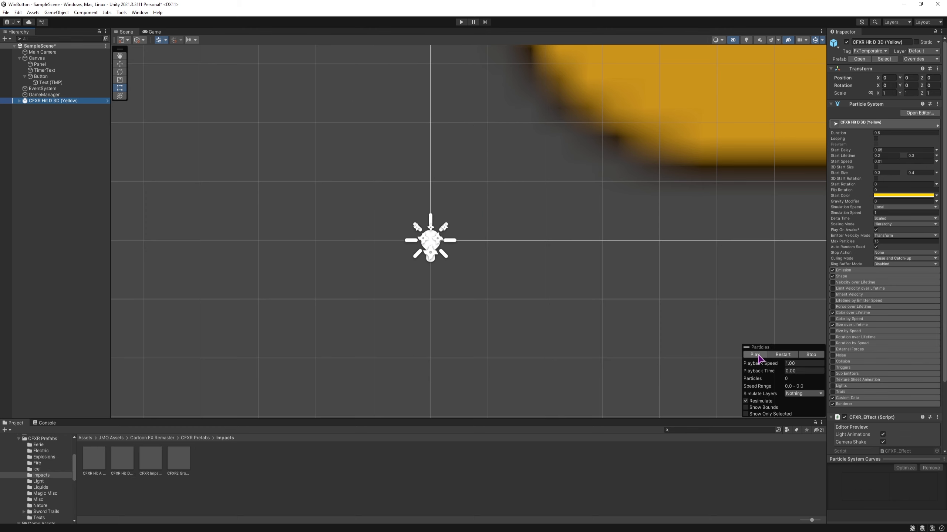
Turn on Looping for the CFXR Hit D 3D (Yellow) particle system and preview its playback against the canvas.
click(755, 355)
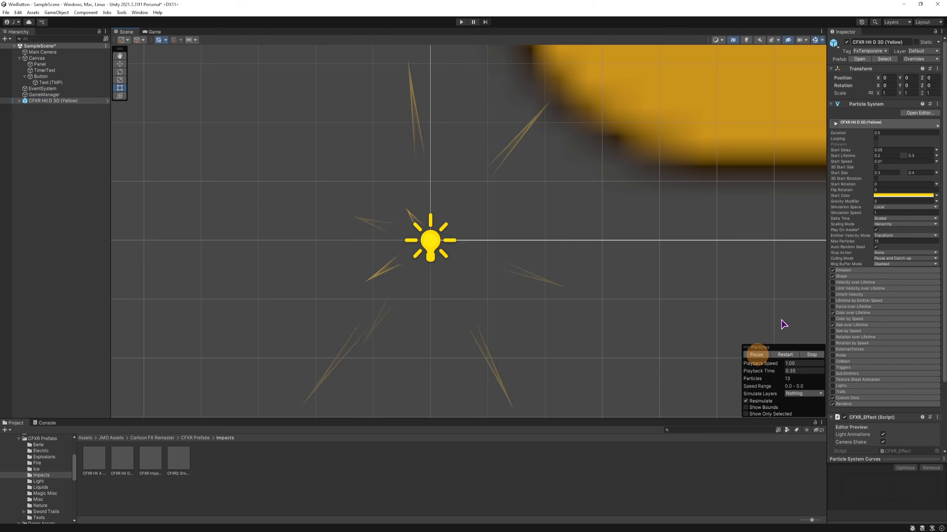
click(875, 138)
click(755, 355)
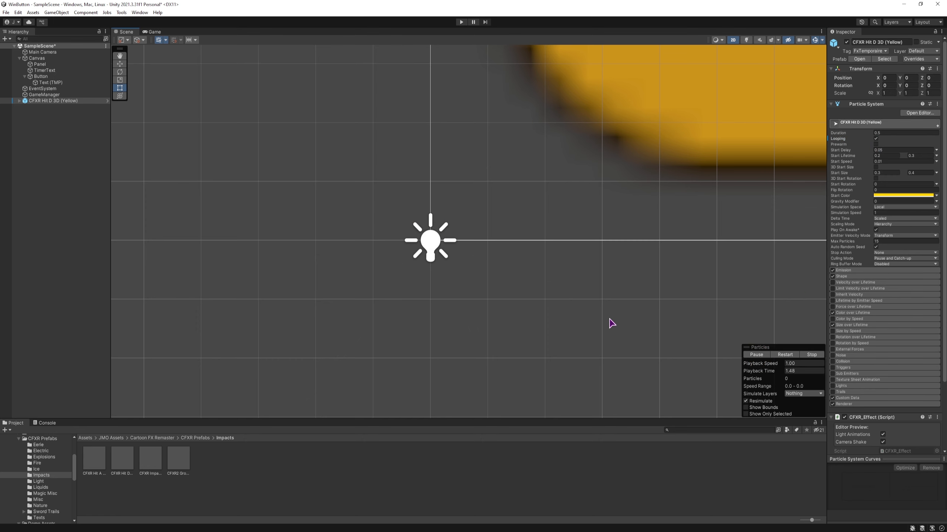
scroll(611, 323, down, 6)
scroll(616, 295, down, 20)
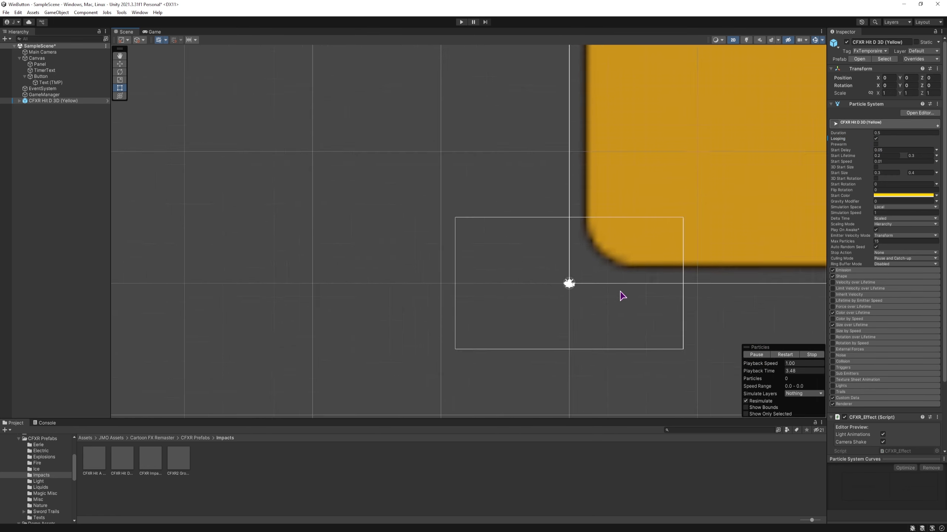
middle_drag(694, 219, 423, 283)
scroll(423, 315, down, 8)
middle_drag(585, 288, 490, 318)
scroll(250, 370, down, 4)
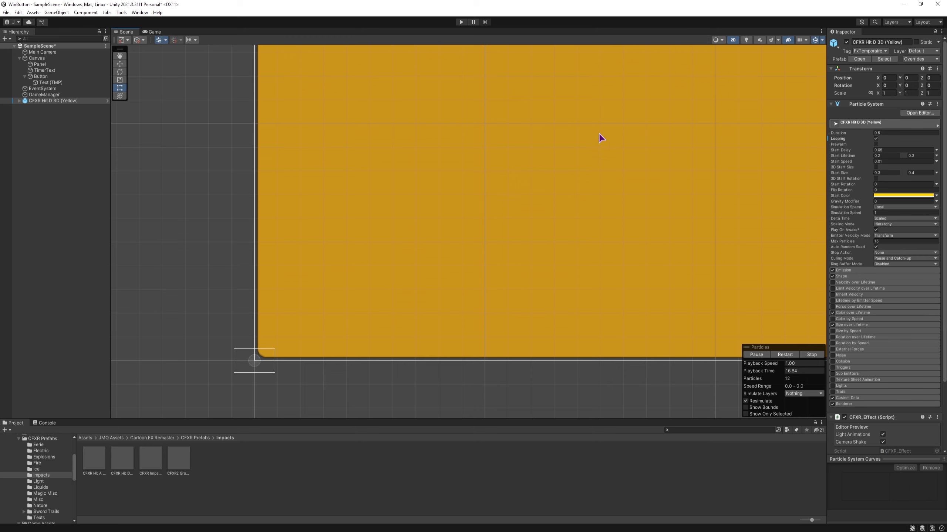
Scale the CFXR Hit D 3D (Yellow) effect up to 63.79 on all axes and deactivate the canvas Panel.
drag(879, 97, 401, 150)
drag(603, 186, 328, 342)
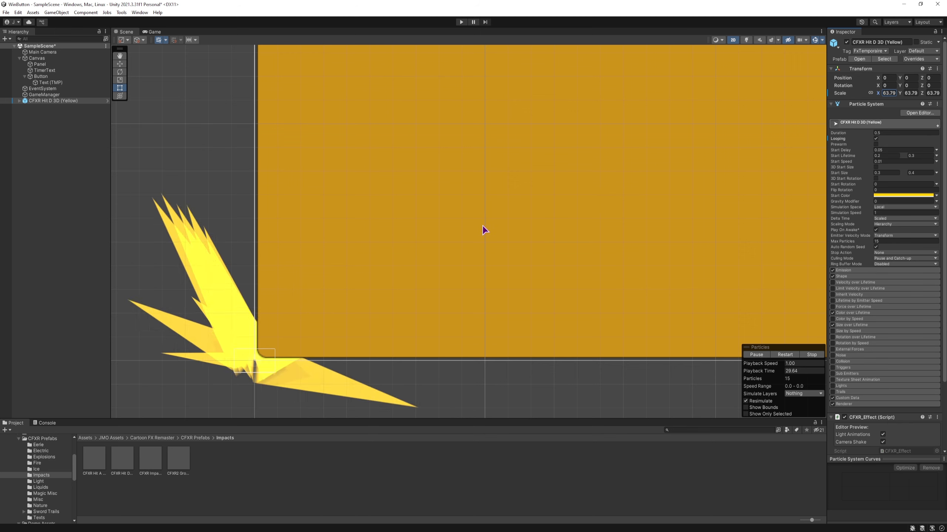
click(58, 64)
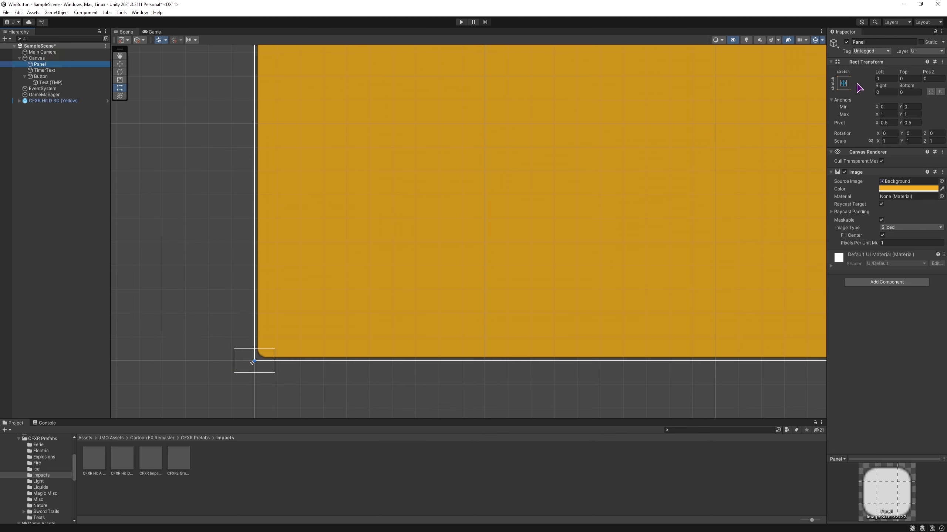
click(846, 41)
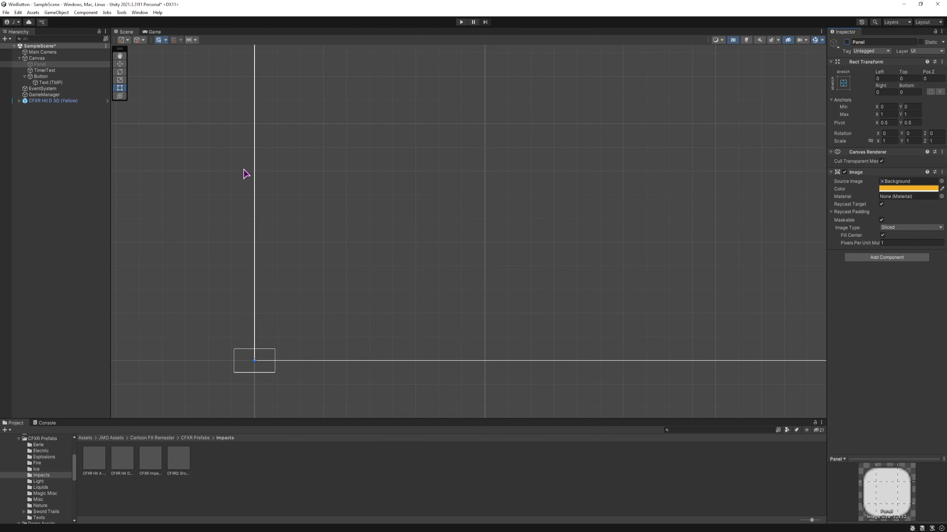
click(47, 101)
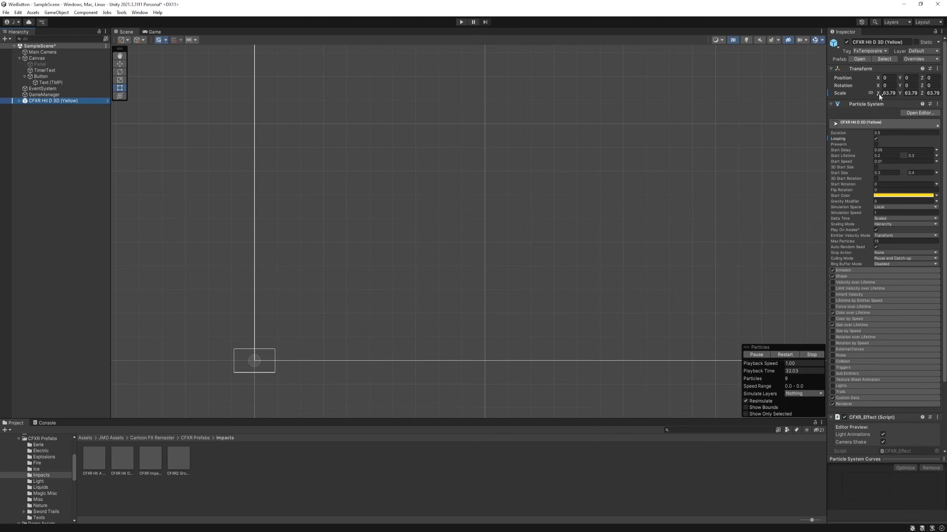
Run the game and reactivate the Panel during play to check how it covers the particle effect.
click(462, 21)
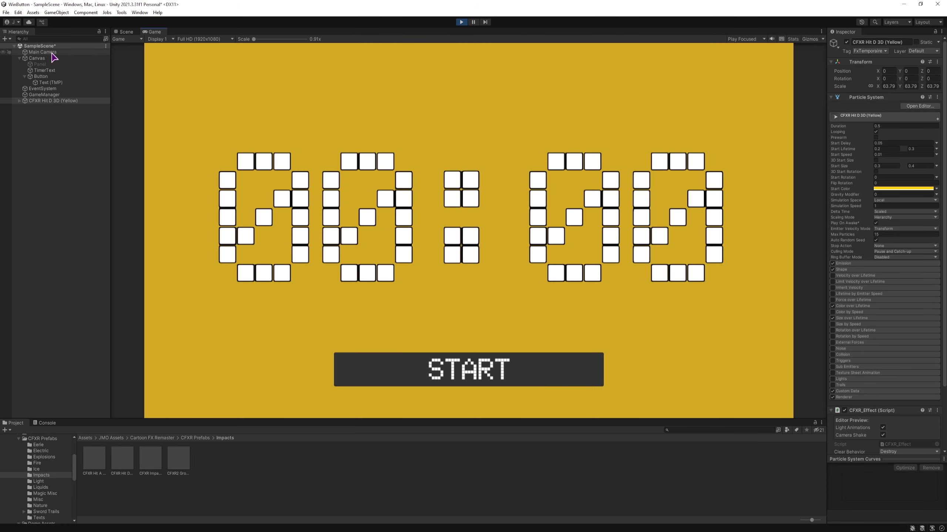
click(40, 64)
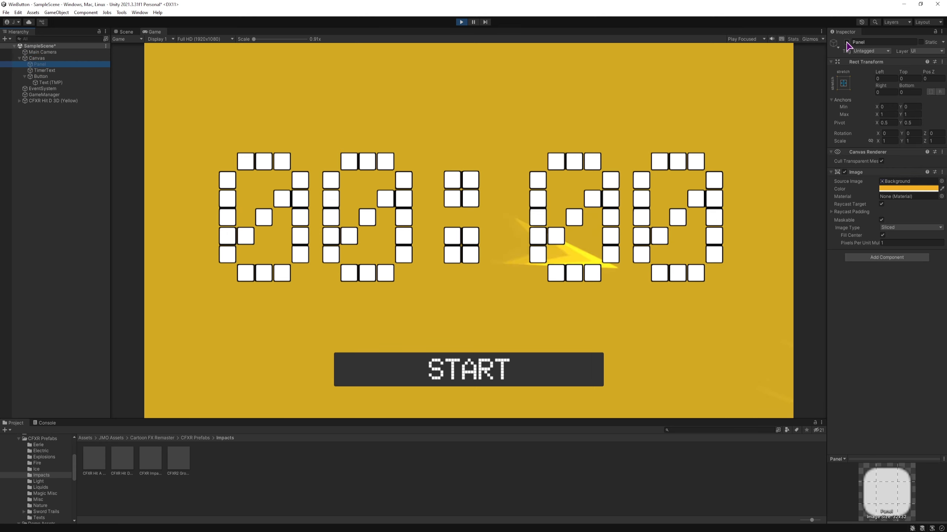
click(847, 42)
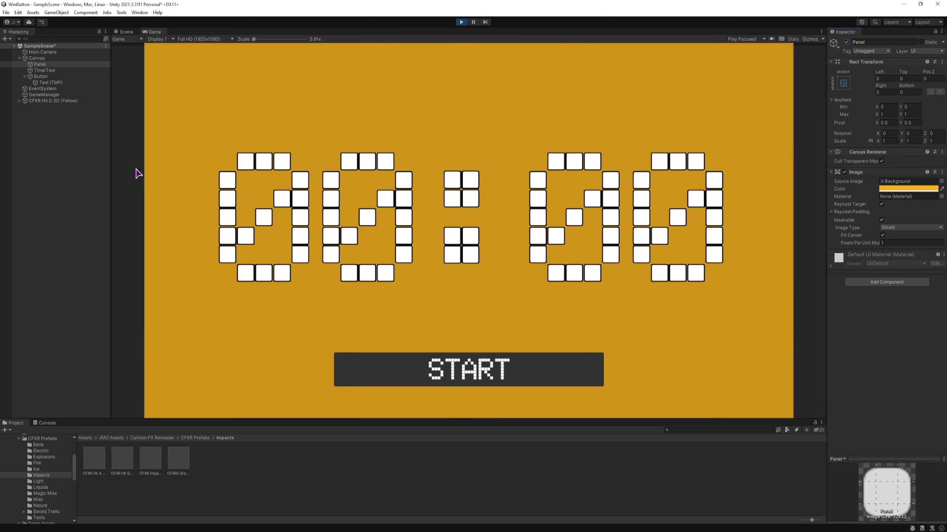
click(52, 101)
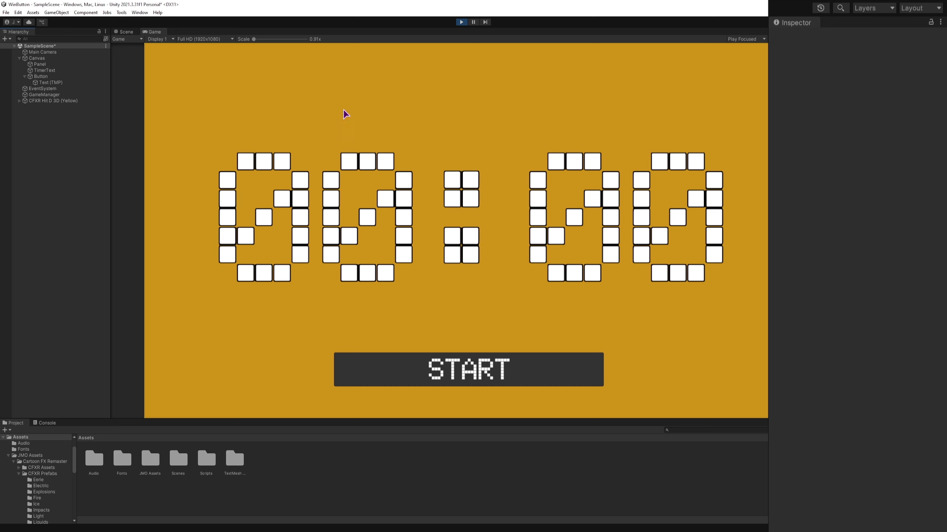
While the game runs, try the Canvas in Screen Space - Camera render mode with Main Camera as the render camera.
click(36, 59)
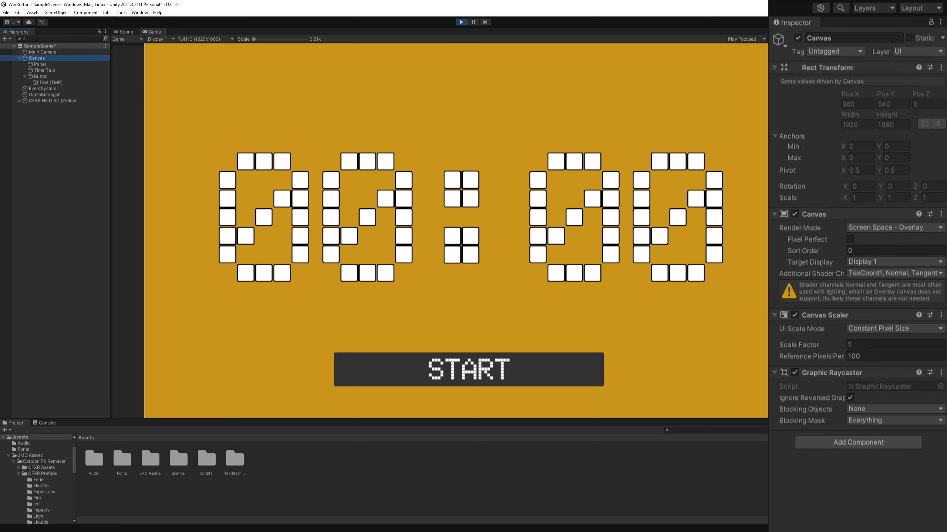
click(876, 229)
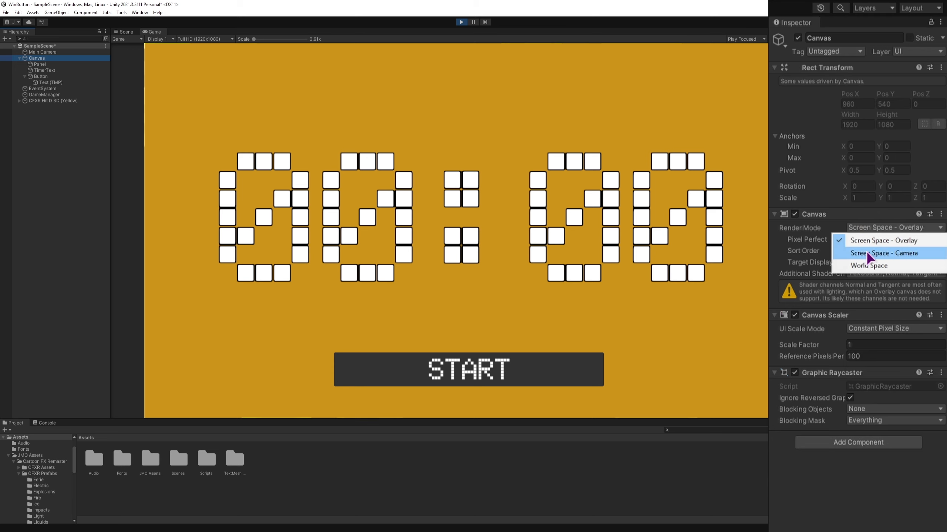
click(886, 254)
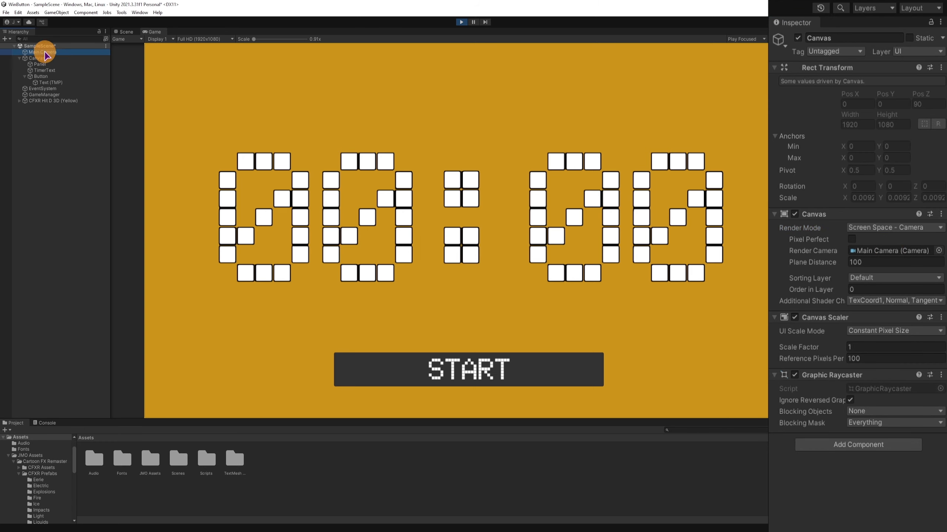
drag(767, 171, 885, 252)
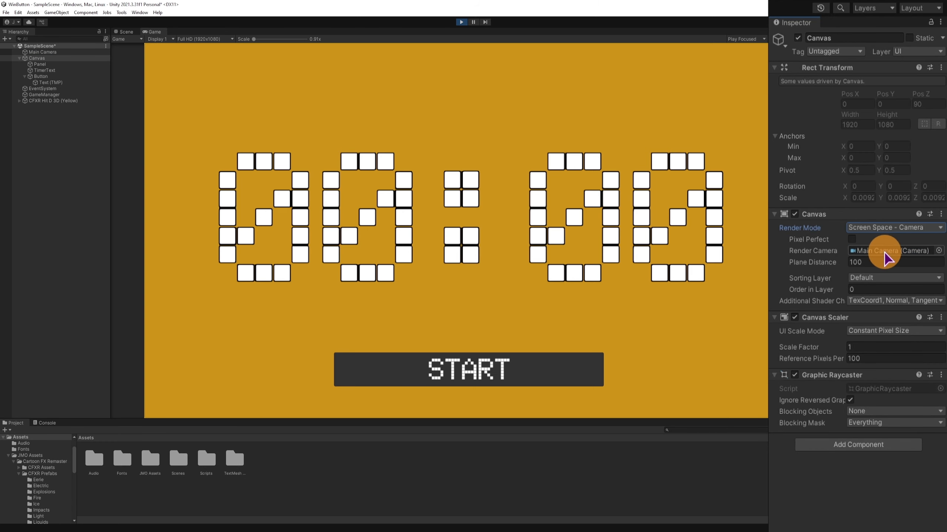
Set the running CFXR Hit D 3D (Yellow) effect and all its children to the Default layer.
click(53, 100)
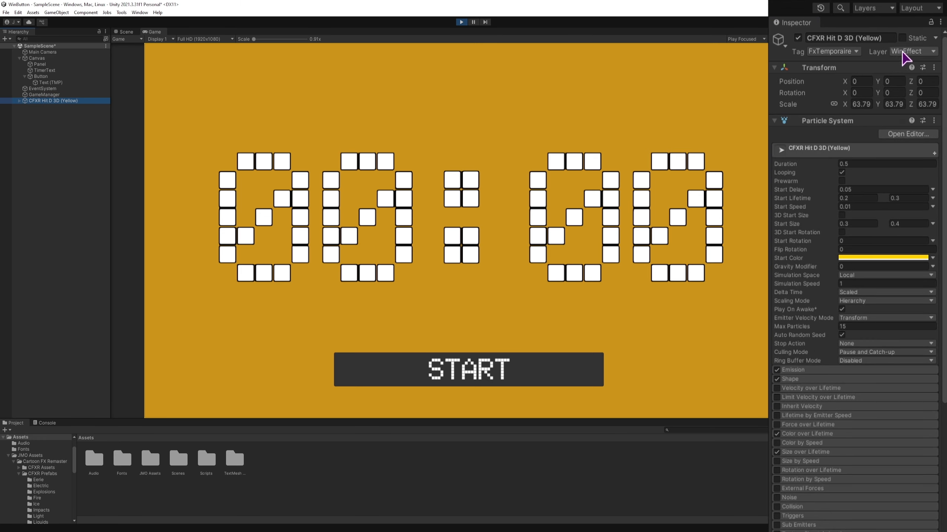
click(905, 53)
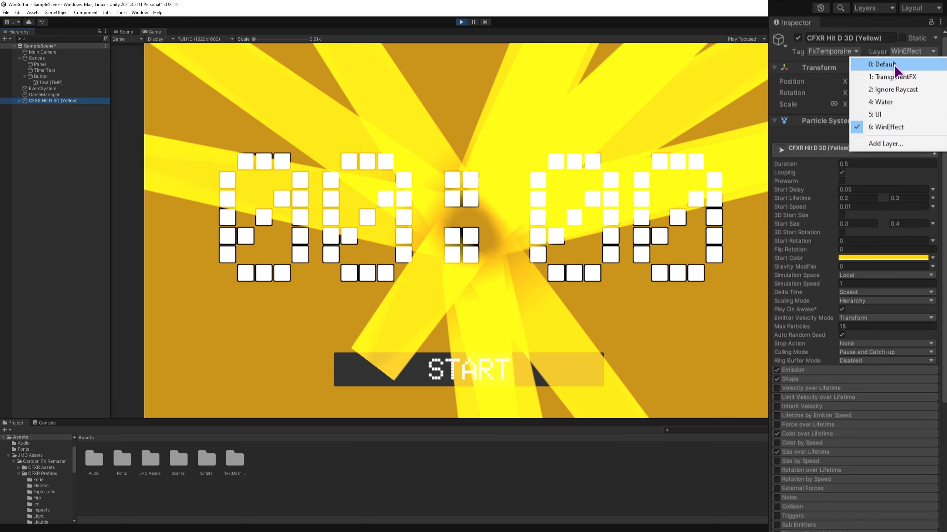
click(904, 64)
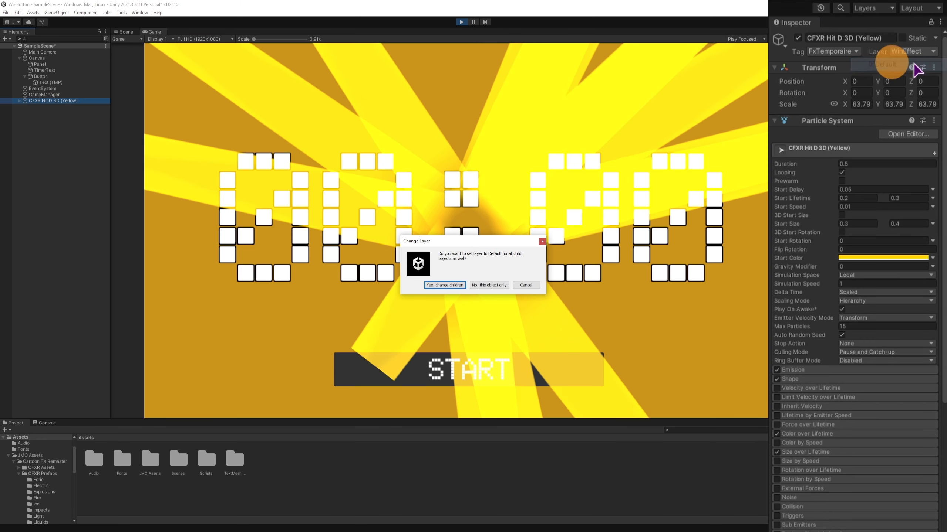
click(440, 284)
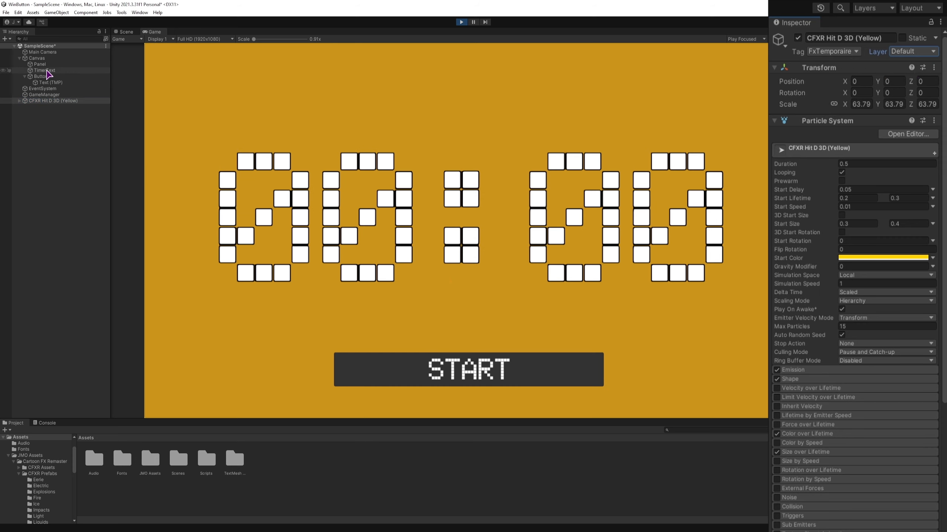
Exclude the WinEffect layer from the Main Camera's culling mask while the game runs.
click(44, 52)
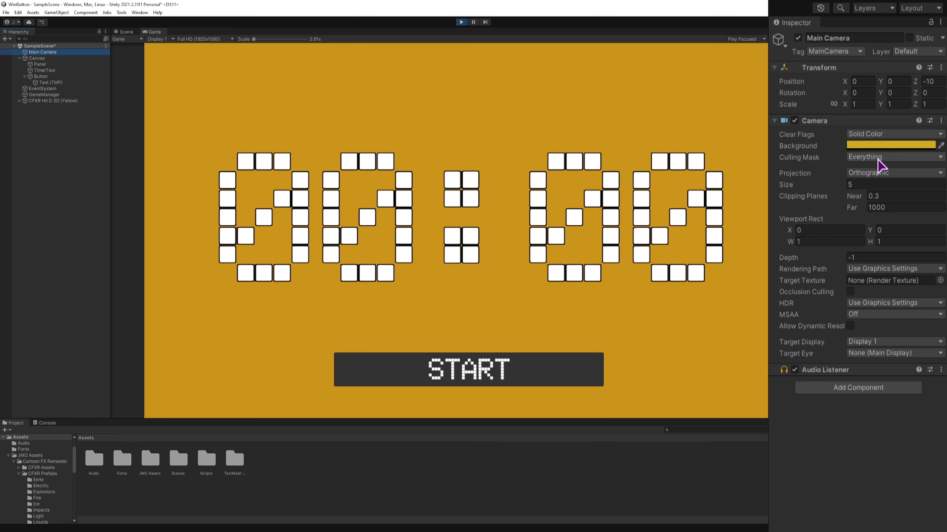
click(879, 157)
click(871, 247)
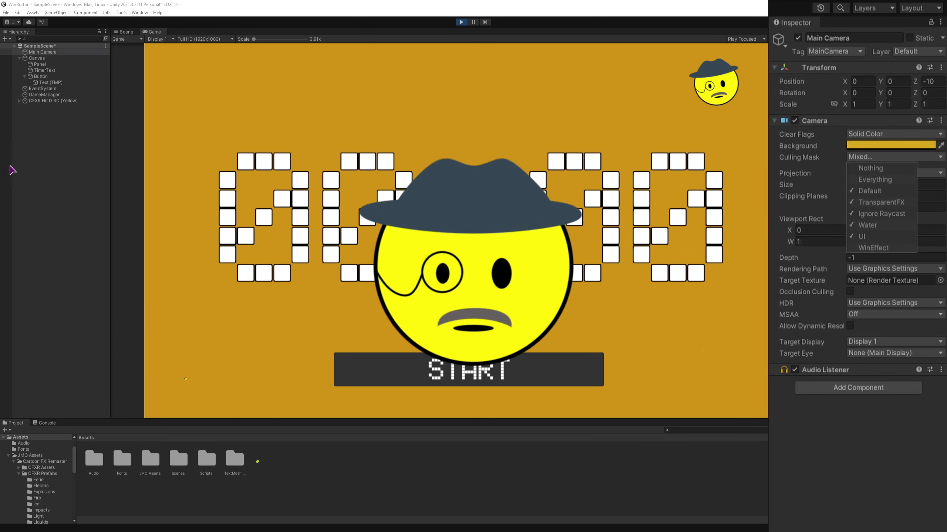
click(10, 166)
Try scaling the running effect to 3.5 on all axes, and stop the game.
click(46, 101)
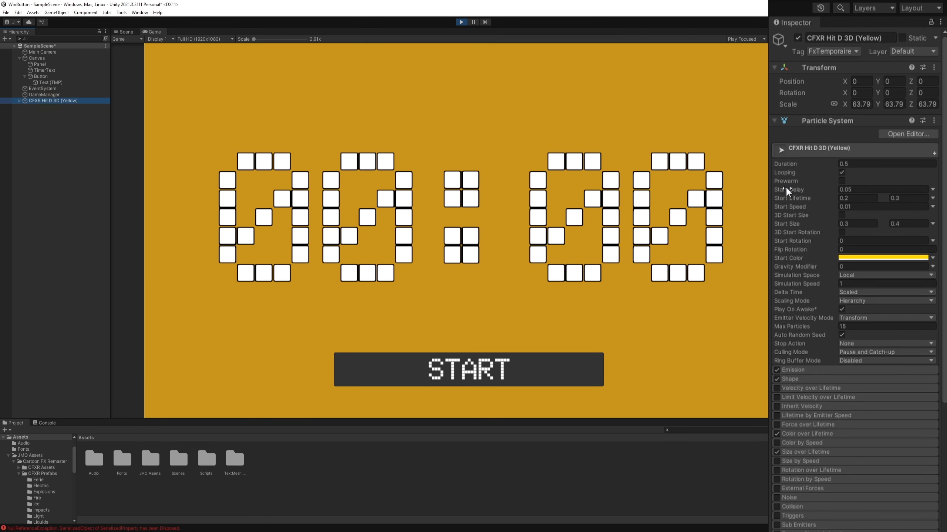
drag(809, 105, 153, 142)
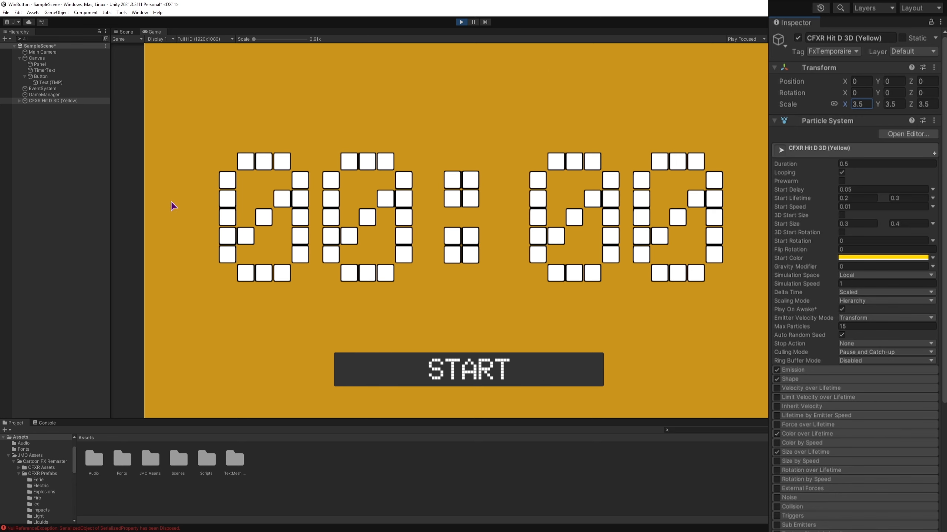
click(461, 21)
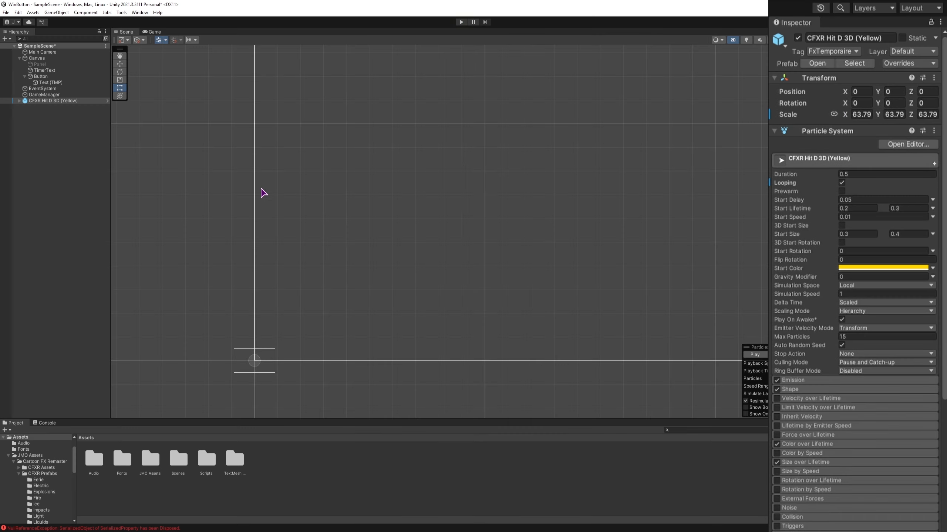
Reactivate the Panel under the Canvas in edit mode.
click(55, 123)
click(39, 63)
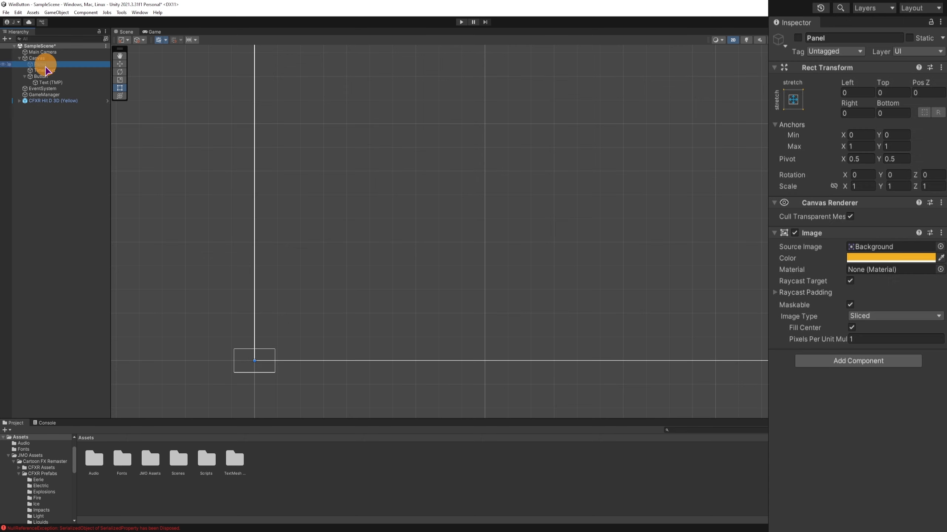
click(796, 38)
click(50, 100)
click(36, 133)
Set the Canvas render mode to Screen Space - Camera and assign Main Camera as its render camera.
click(36, 58)
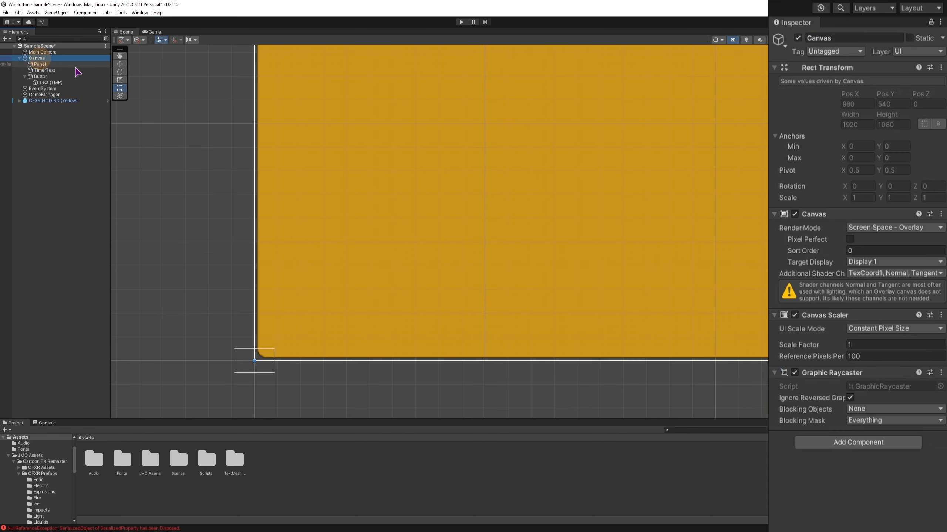
click(894, 228)
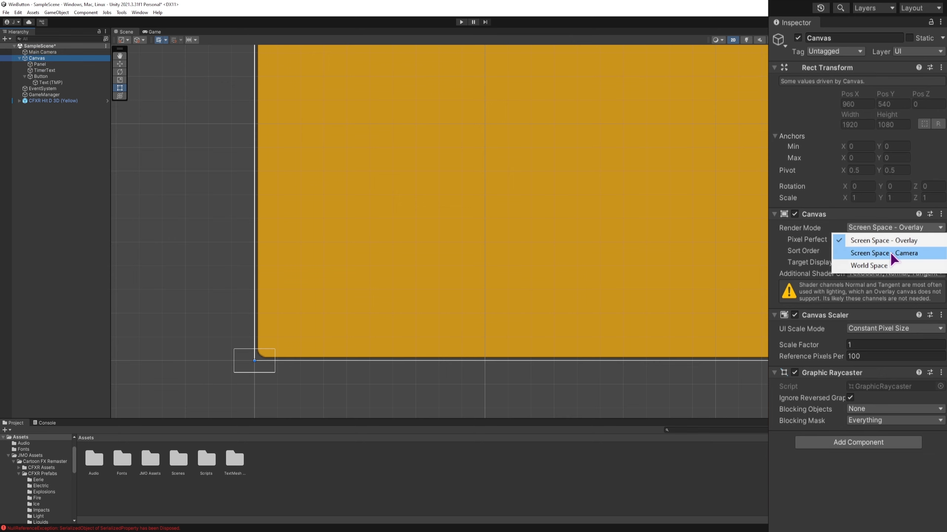
click(880, 254)
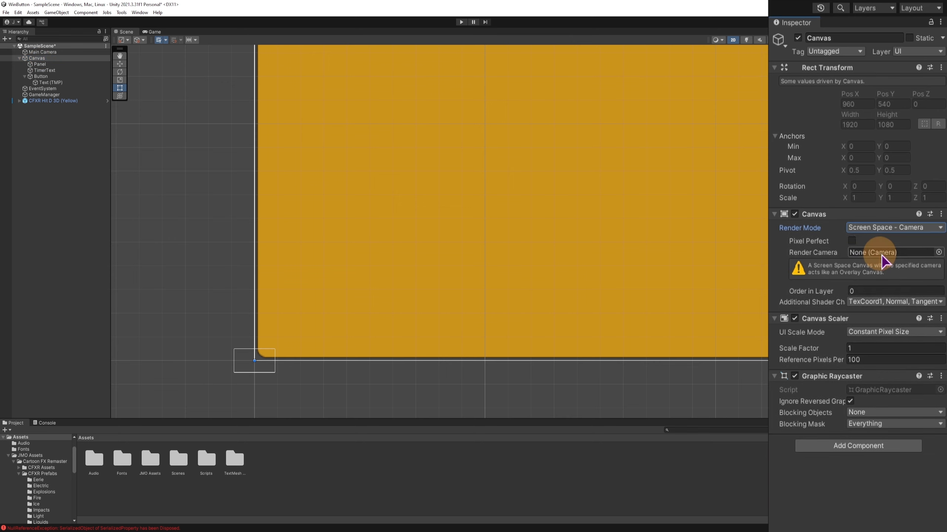
drag(42, 52, 876, 252)
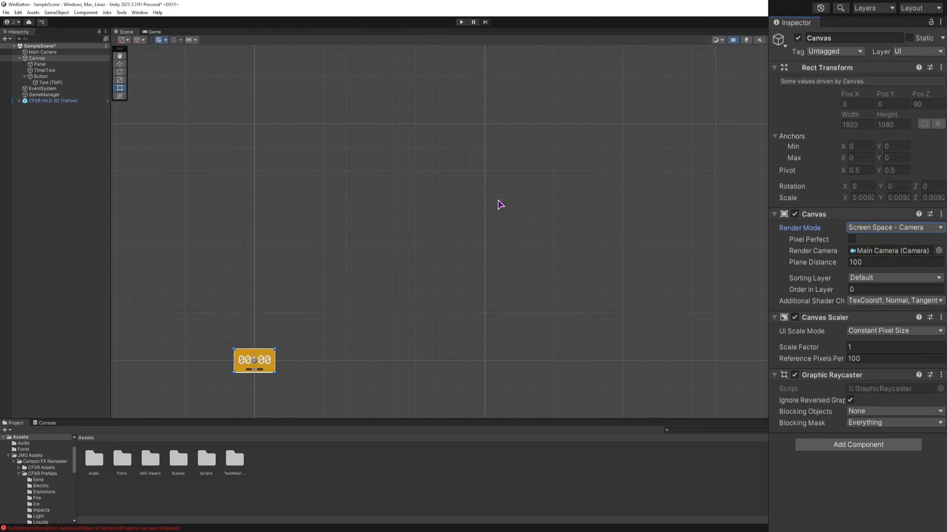
Examine the camera-rendered canvas in the scene and in a short test run of the game.
middle_drag(273, 377, 410, 290)
scroll(410, 289, up, 7)
scroll(366, 299, up, 4)
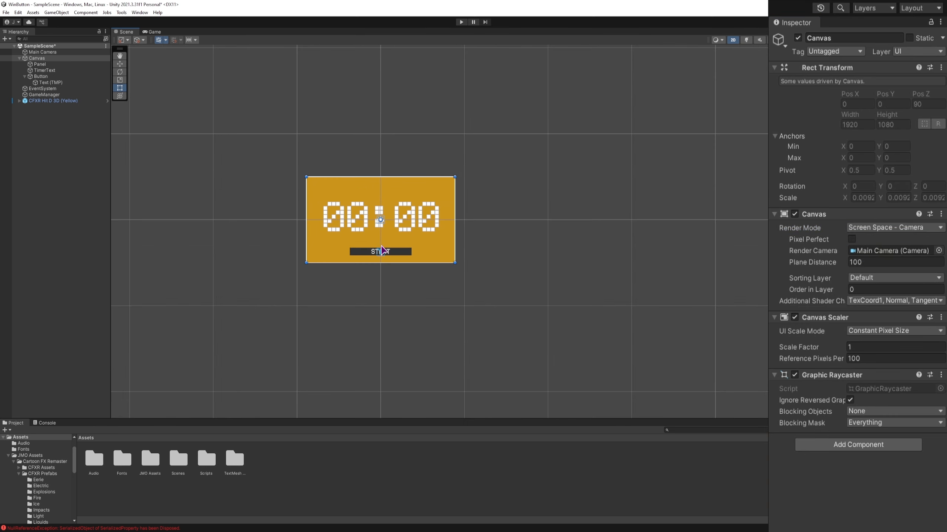
scroll(380, 223, up, 2)
scroll(392, 261, up, 3)
scroll(392, 261, up, 2)
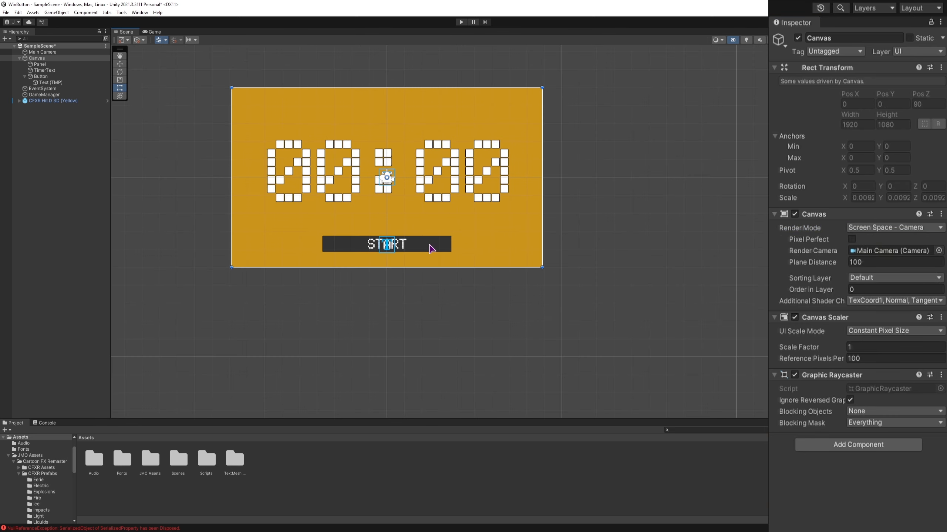
click(461, 22)
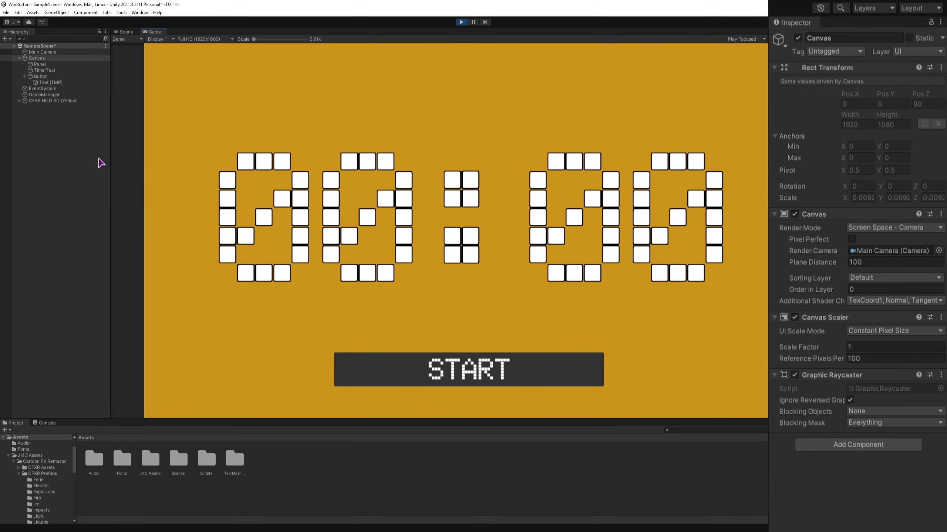
click(461, 22)
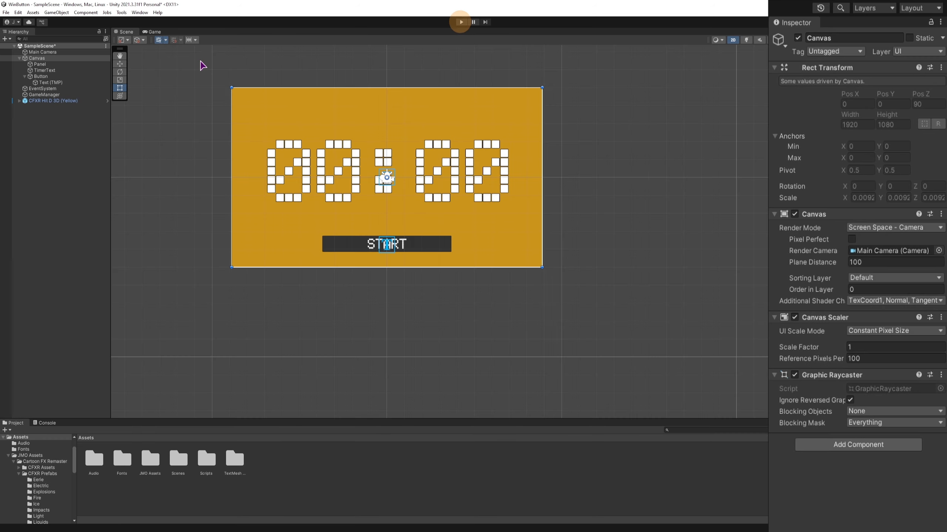
Set the CFXR Hit D 3D (Yellow) effect's scale to 3 on all axes.
click(46, 100)
click(868, 114)
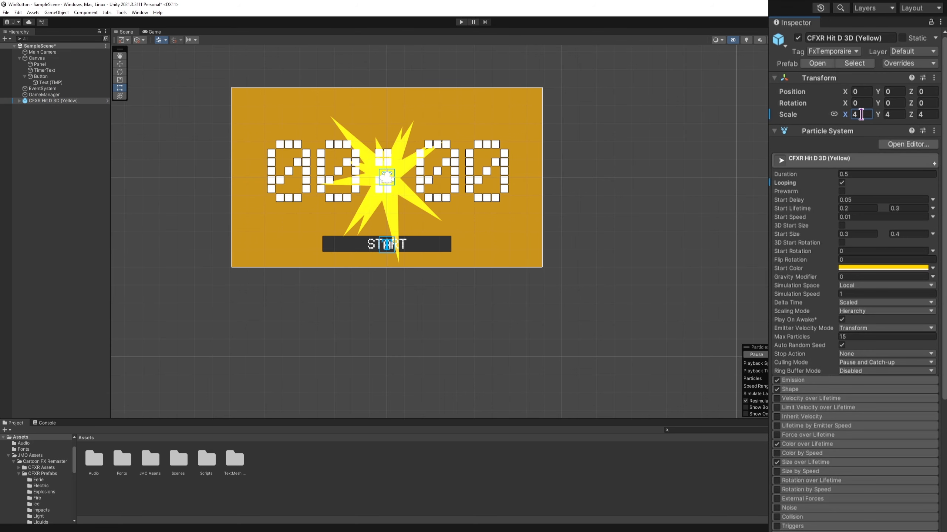
double_click(854, 114)
text(3)
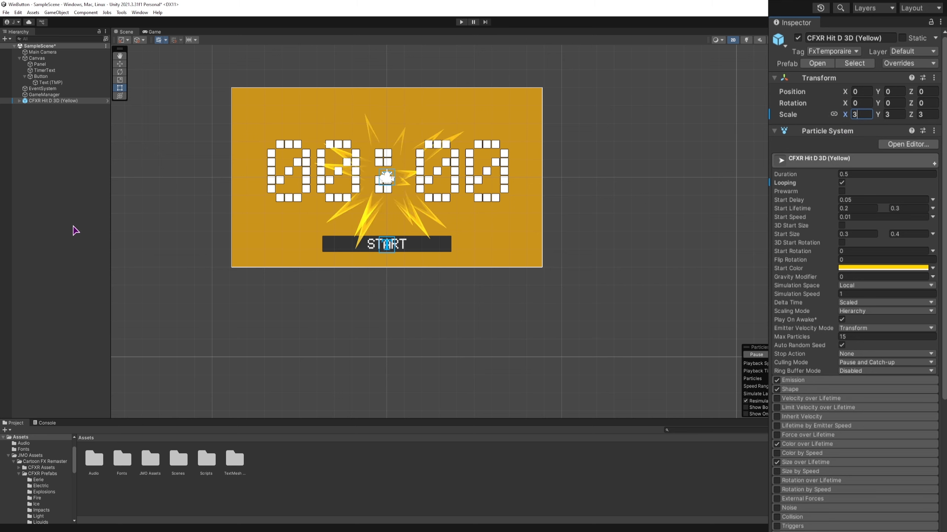
Expand the CFXR Hit D 3D (Yellow) effect and examine the colour settings of its Point Light, Ring and Long spikes children.
click(19, 101)
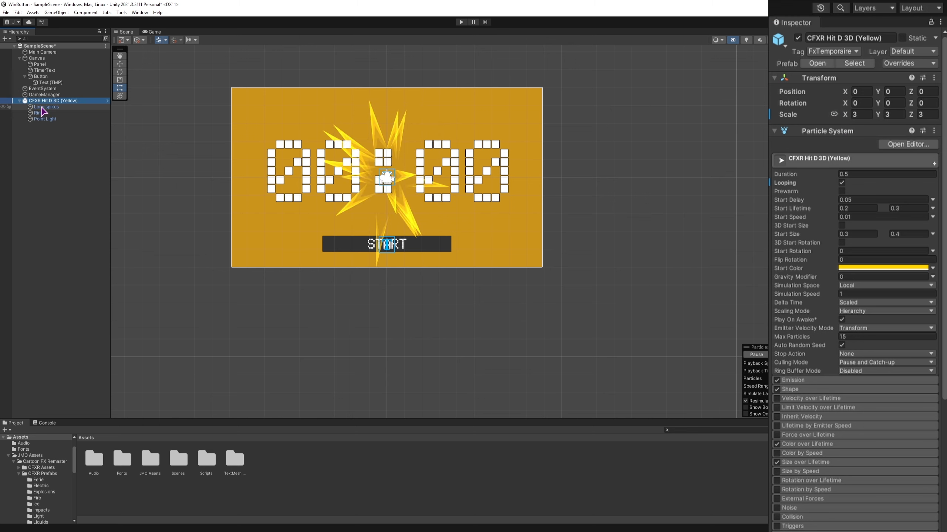
click(40, 119)
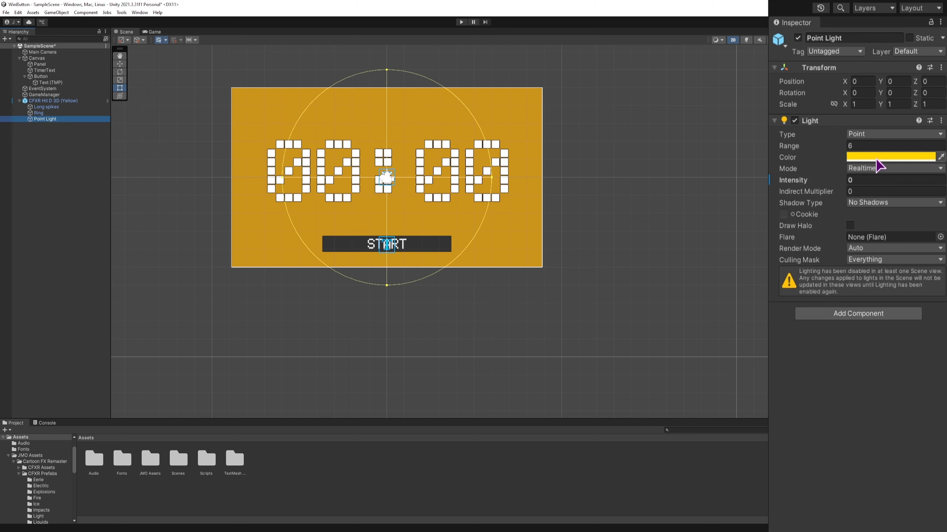
click(876, 158)
click(39, 113)
click(45, 108)
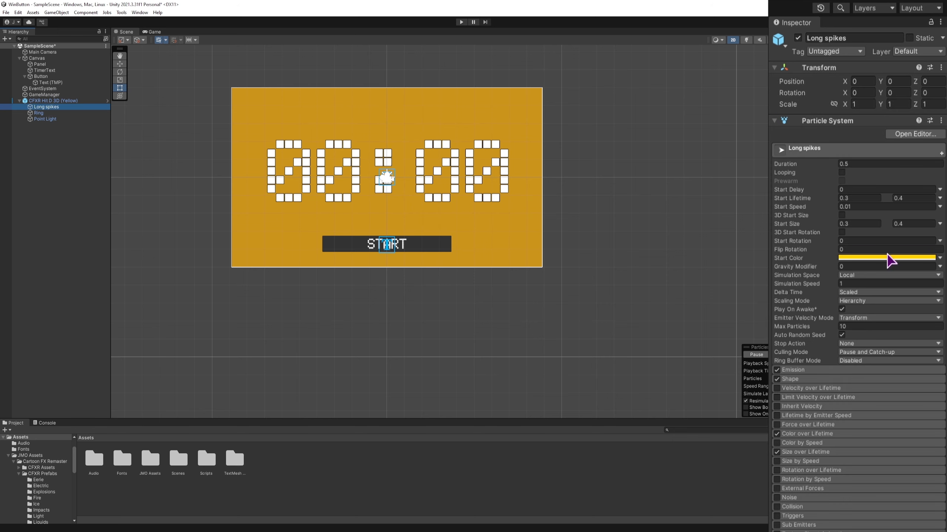
Set the Long spikes' Start Color to light blue and disable the Ring and Long spikes children to isolate the root burst.
click(879, 258)
click(39, 112)
click(798, 38)
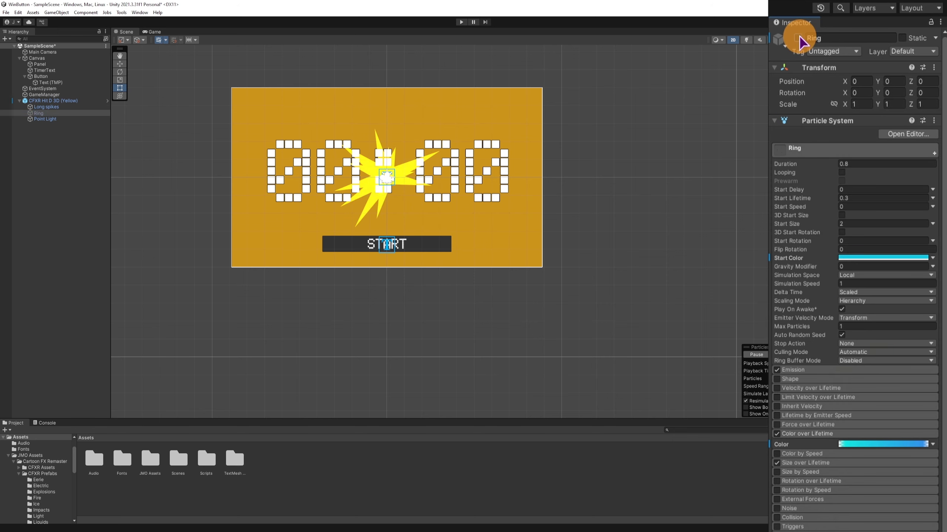
click(48, 125)
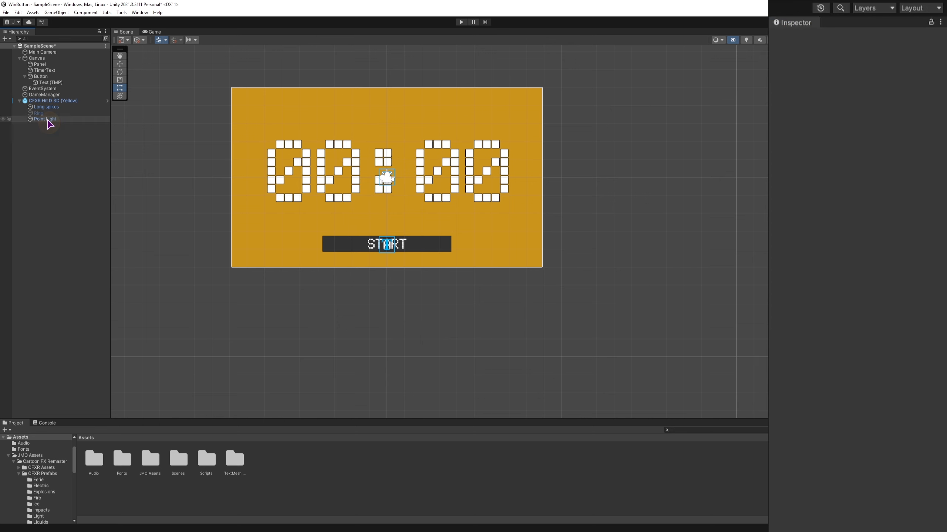
click(52, 120)
click(46, 107)
click(798, 38)
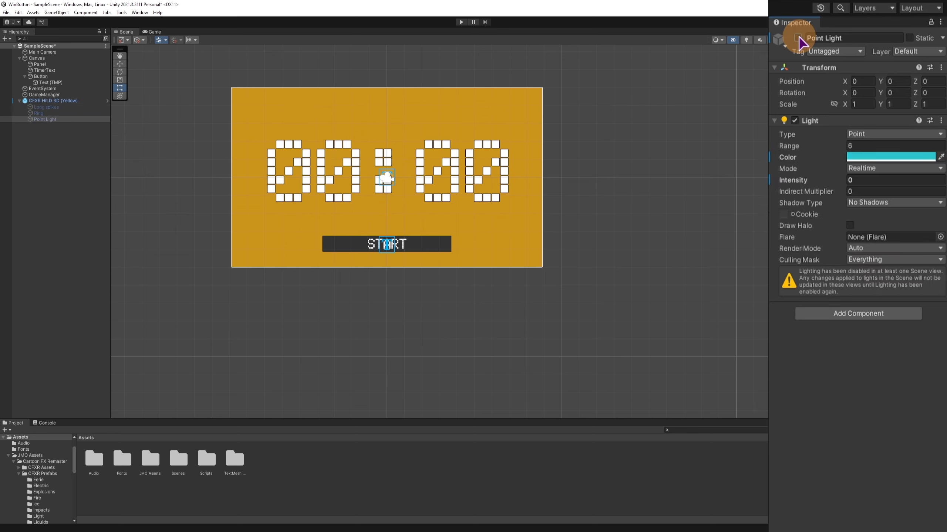
click(799, 37)
Set the root CFXR Hit D 3D (Yellow) particle system's Start Color to bright cyan and collapse its children.
click(69, 103)
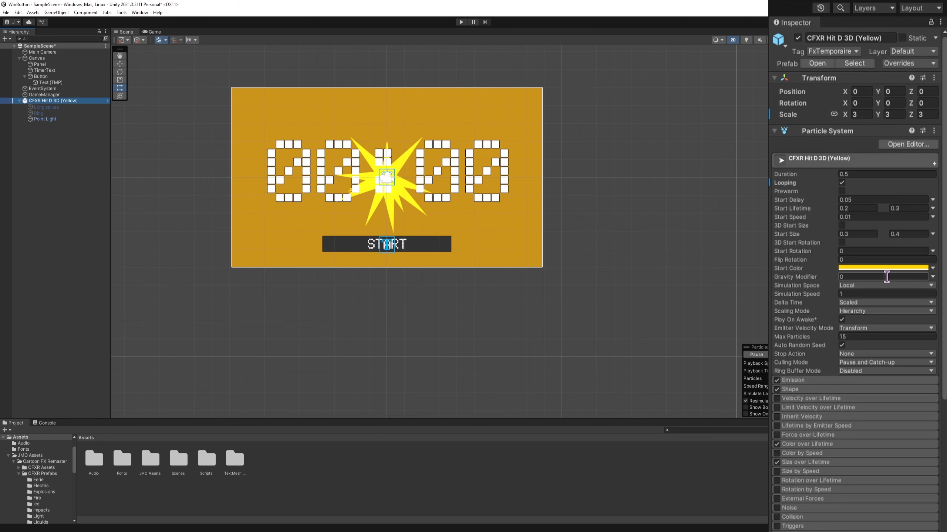
click(886, 275)
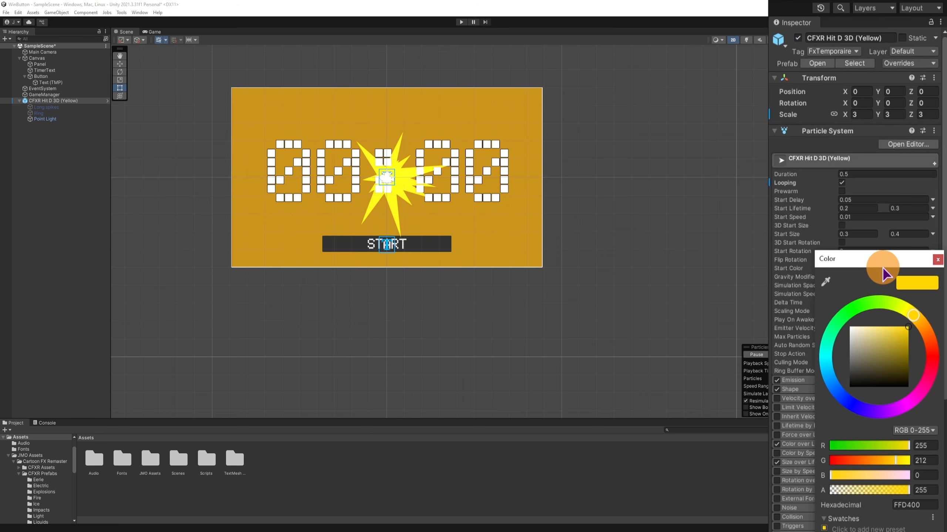
click(826, 359)
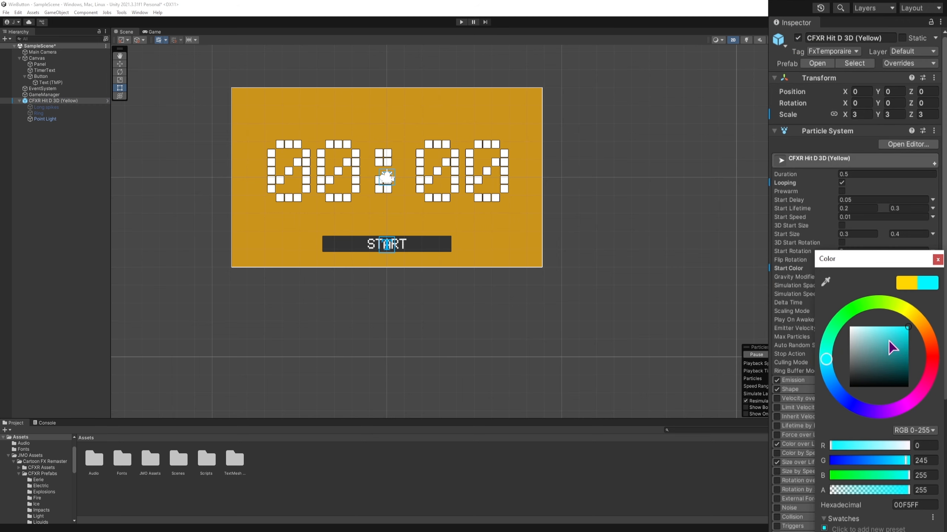
click(850, 316)
mouse_move(853, 321)
mouse_down()
mouse_move(829, 364)
mouse_move(908, 430)
mouse_move(862, 417)
mouse_move(830, 387)
mouse_move(823, 360)
mouse_up()
click(19, 101)
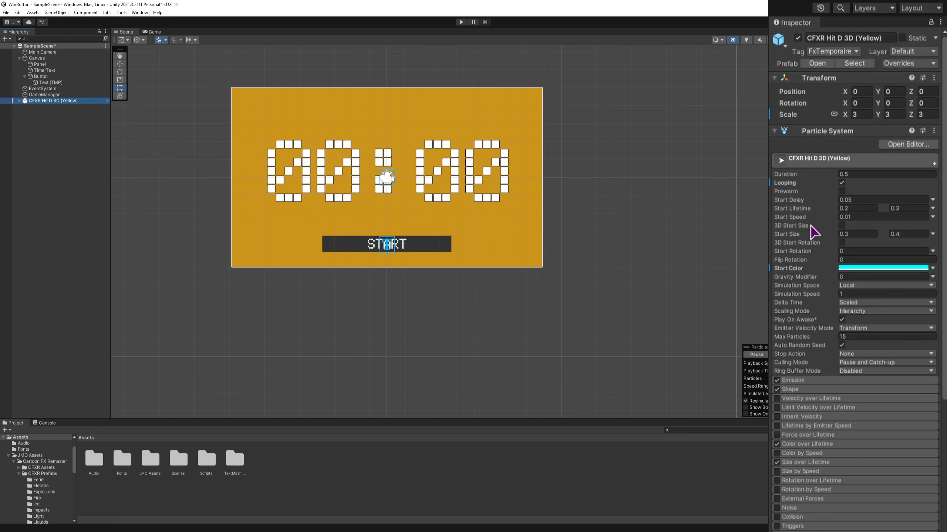
Turn off Play On Awake and Looping for the CFXR Hit D 3D (Yellow) effect and preview its burst in the scene.
click(841, 319)
click(841, 183)
click(753, 355)
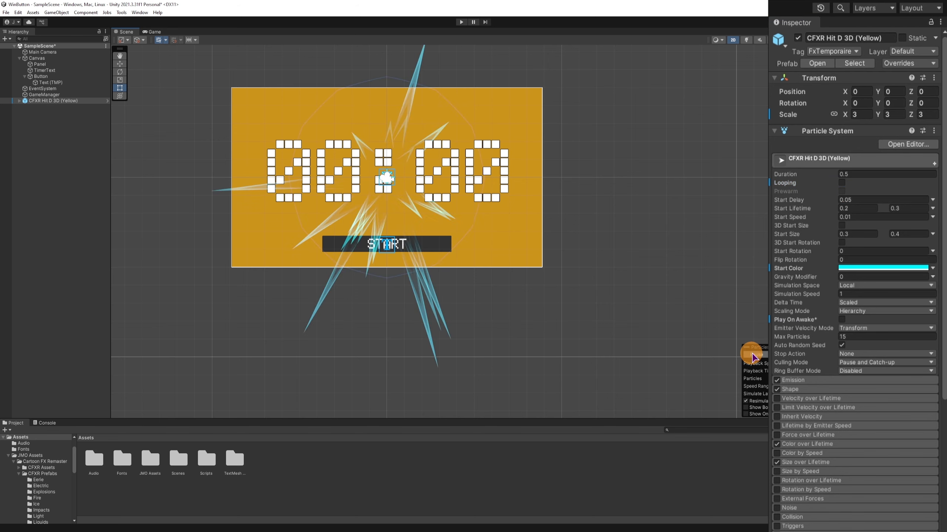
click(753, 355)
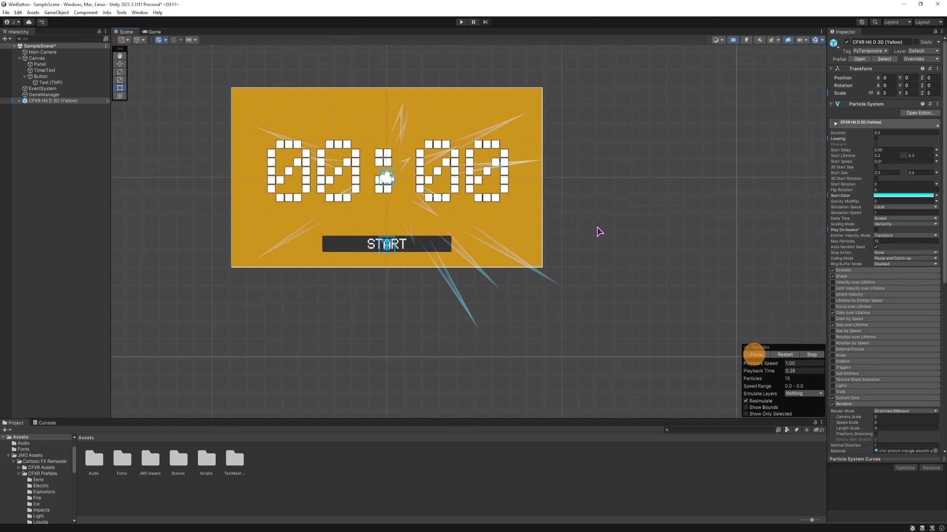
click(755, 355)
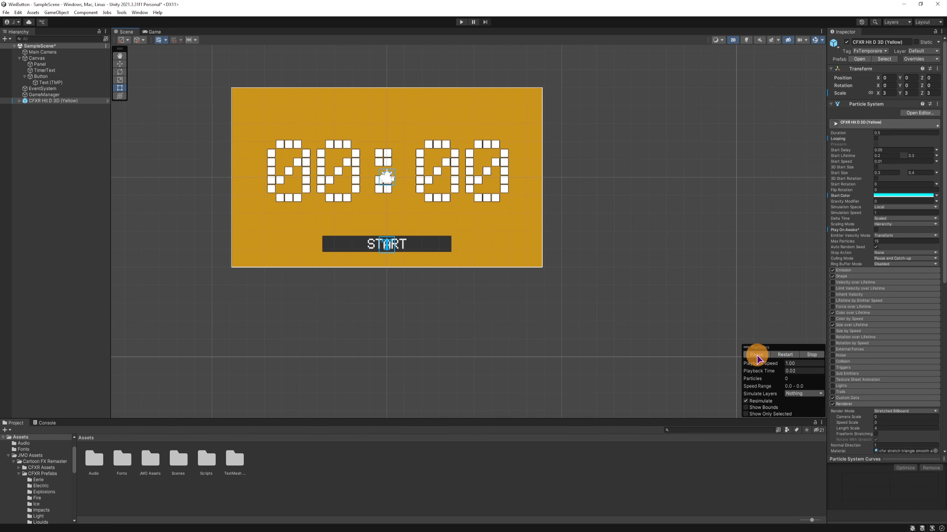
click(756, 354)
click(756, 355)
Check the Long spikes child's particle settings and preview the recoloured effect from there.
click(19, 102)
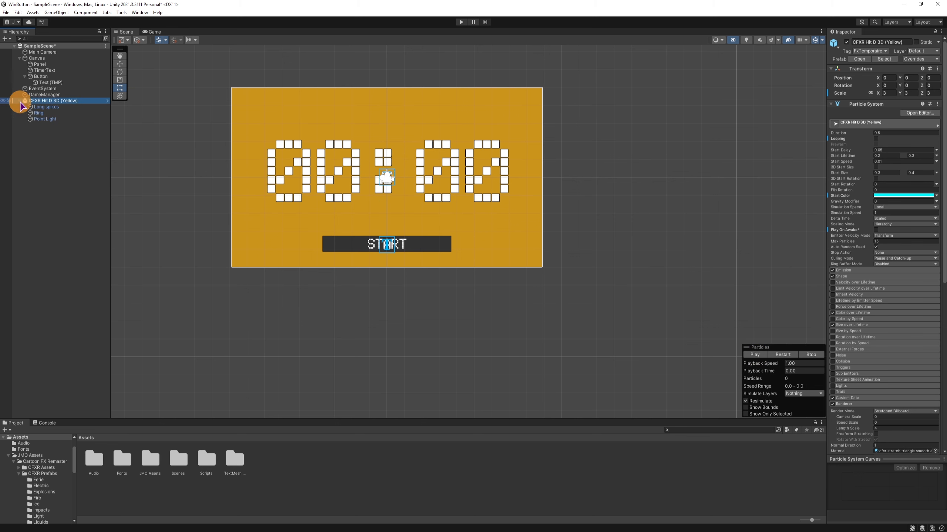
click(47, 107)
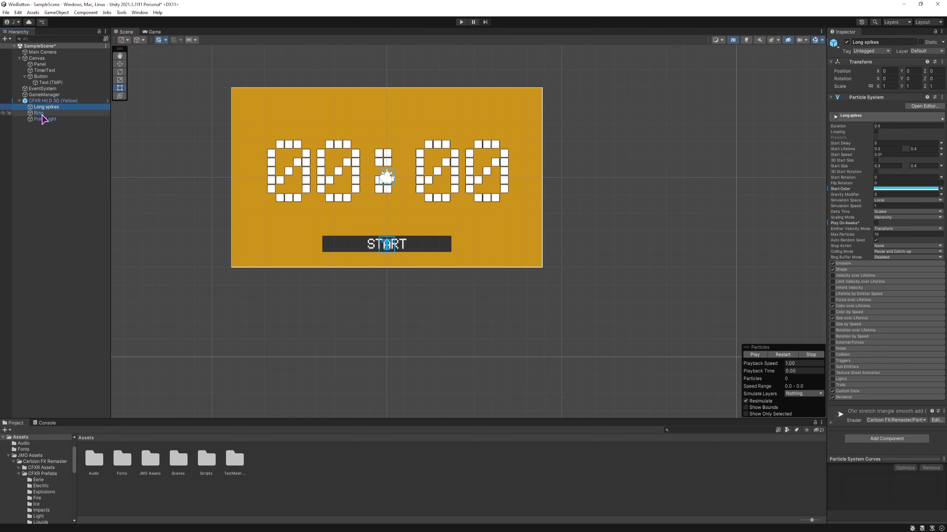
click(753, 354)
click(755, 355)
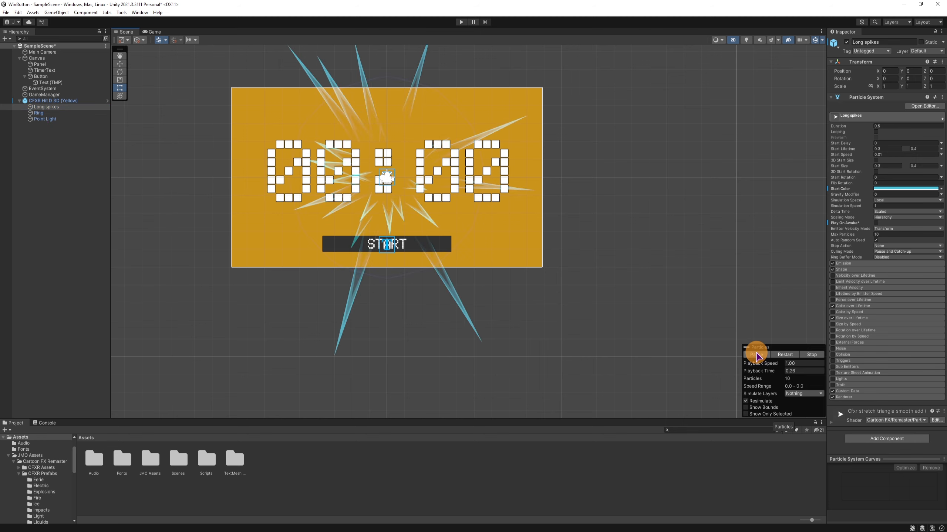
Set the CFXR Hit D 3D (Yellow) effect's scale to 2 on all axes and preview the smaller burst.
click(52, 101)
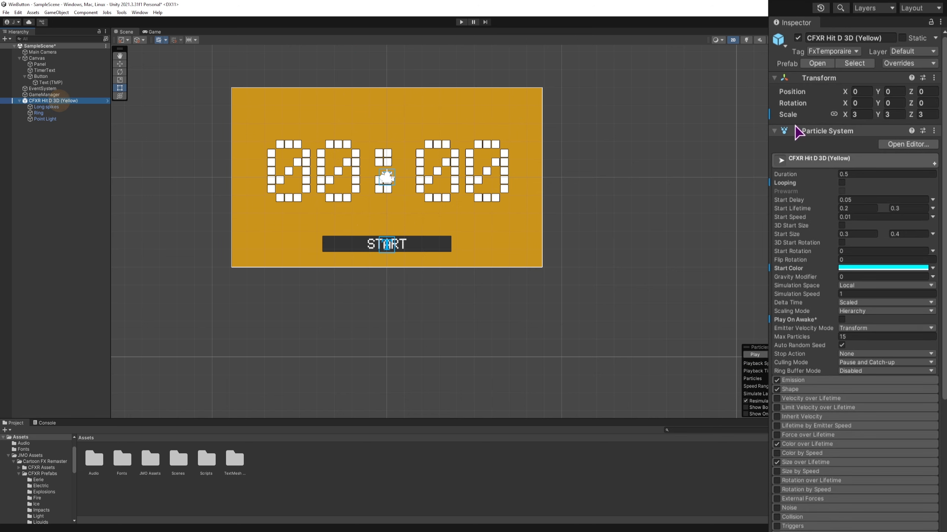
click(861, 118)
text(2)
key(Return)
click(755, 354)
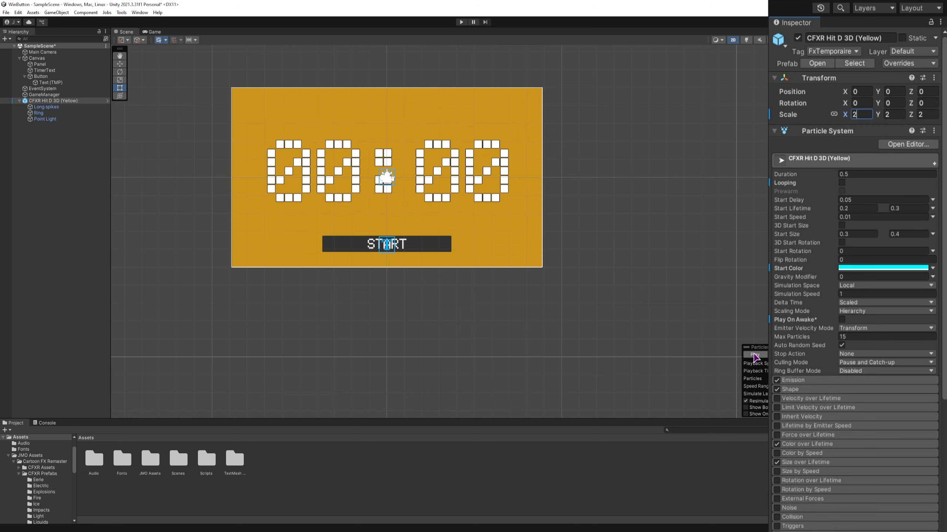
click(755, 354)
click(47, 177)
click(21, 100)
click(20, 101)
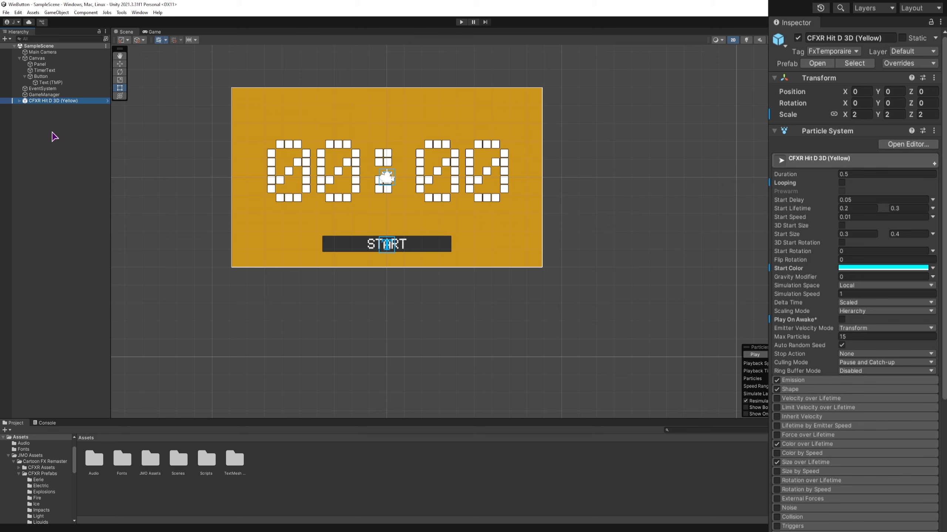
On GameManager, turn off the Audio Source's Play On Awake and assign the CFXR Hit D 3D (Yellow) effect to Win Particles.
click(52, 95)
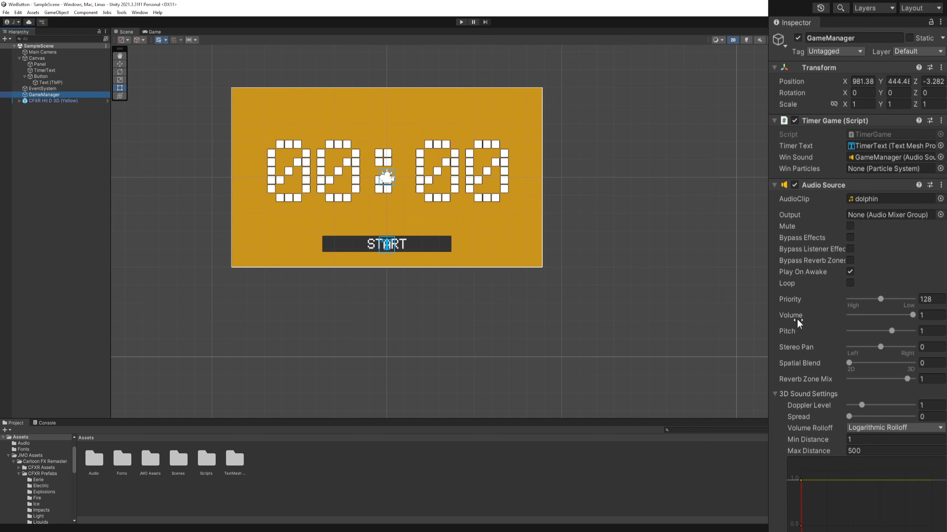
click(850, 272)
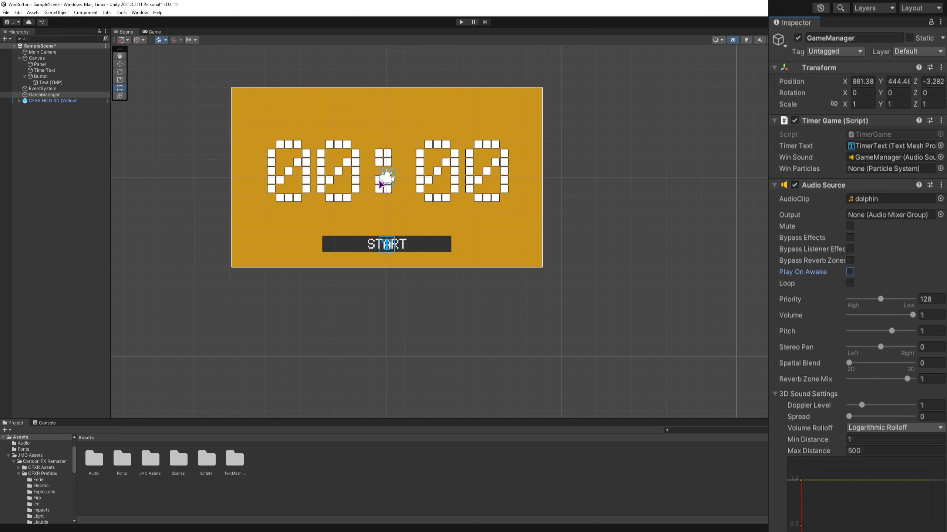
drag(52, 101, 866, 172)
Play-test the timer by starting and stopping it until it lands on 01:00, check the Console, and end the run.
click(461, 21)
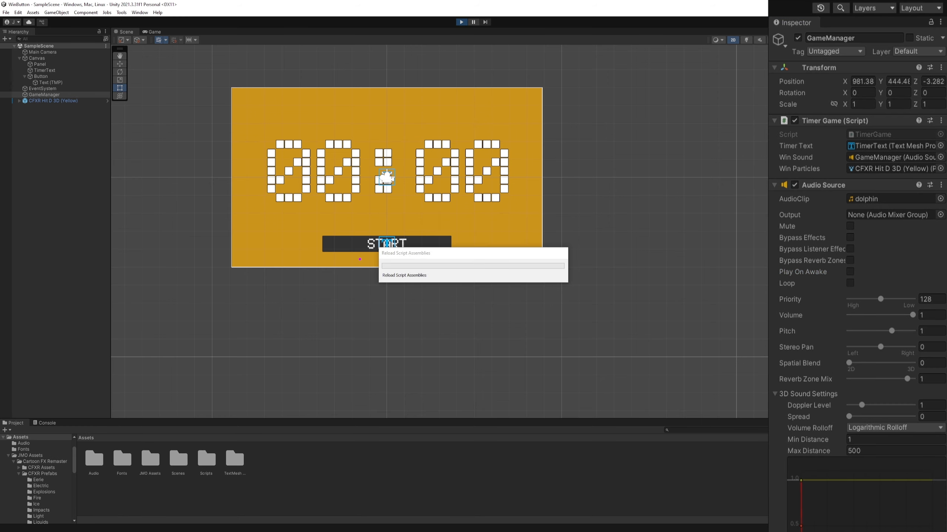
click(500, 371)
click(500, 371)
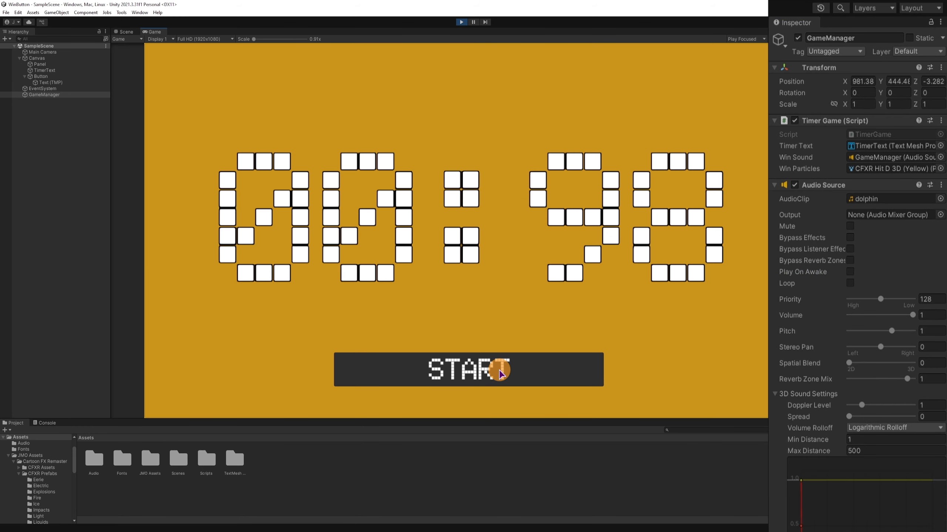
click(499, 371)
click(507, 372)
click(512, 369)
key(ctrl+shift+c)
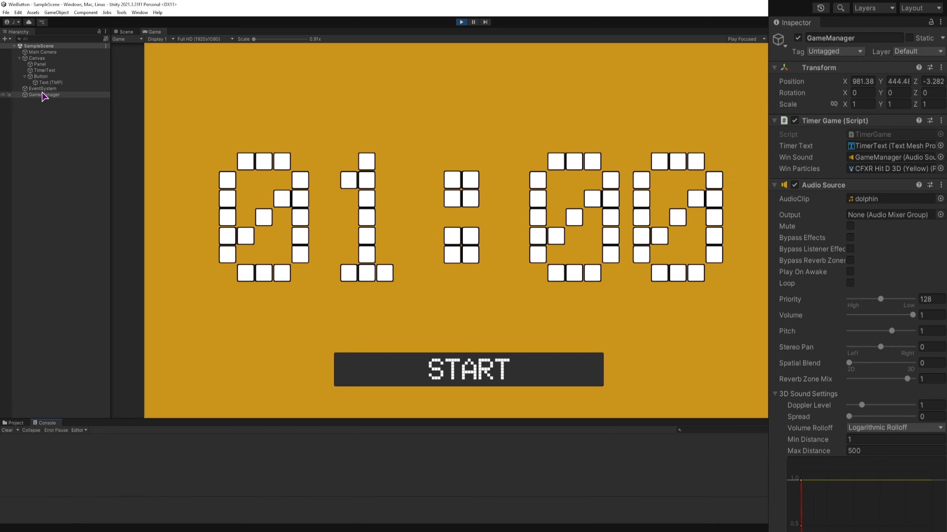
click(462, 23)
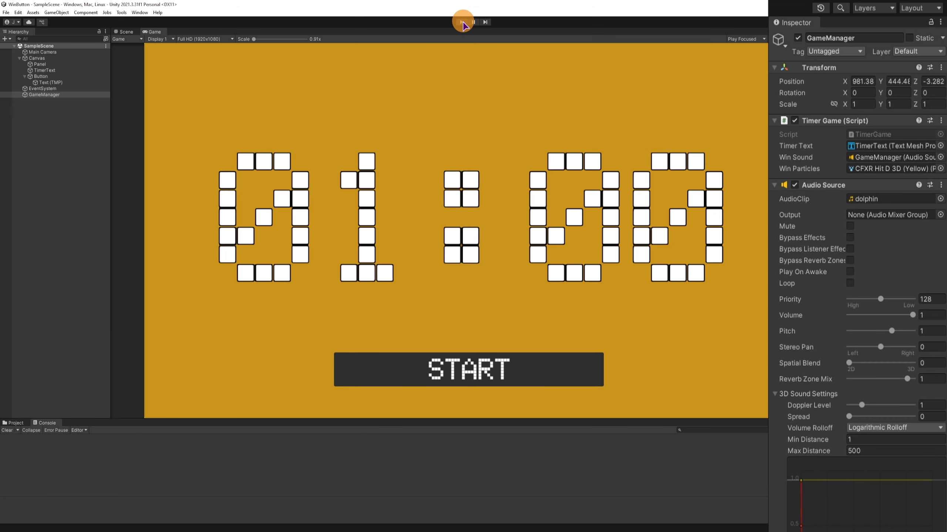
Run the game again and check whether the CFXR Hit D 3D (Yellow) effect stays in the hierarchy.
click(43, 101)
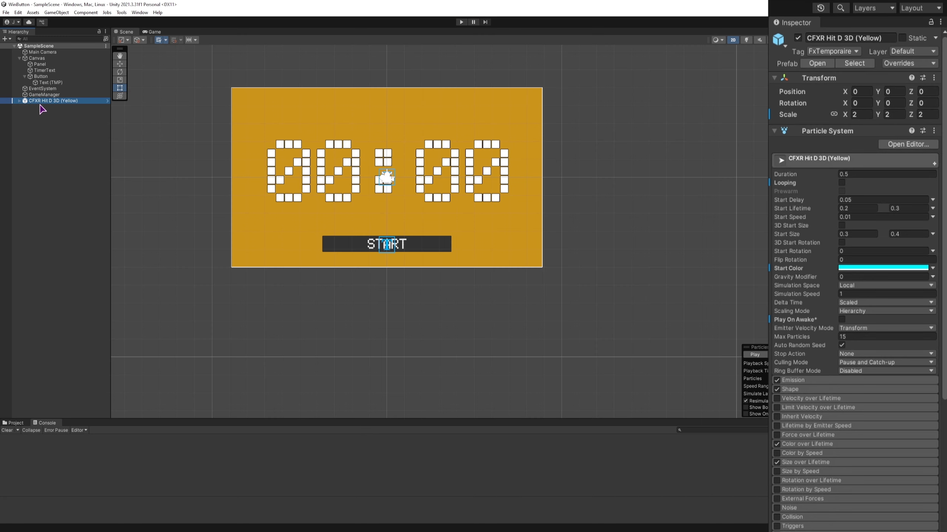
click(461, 23)
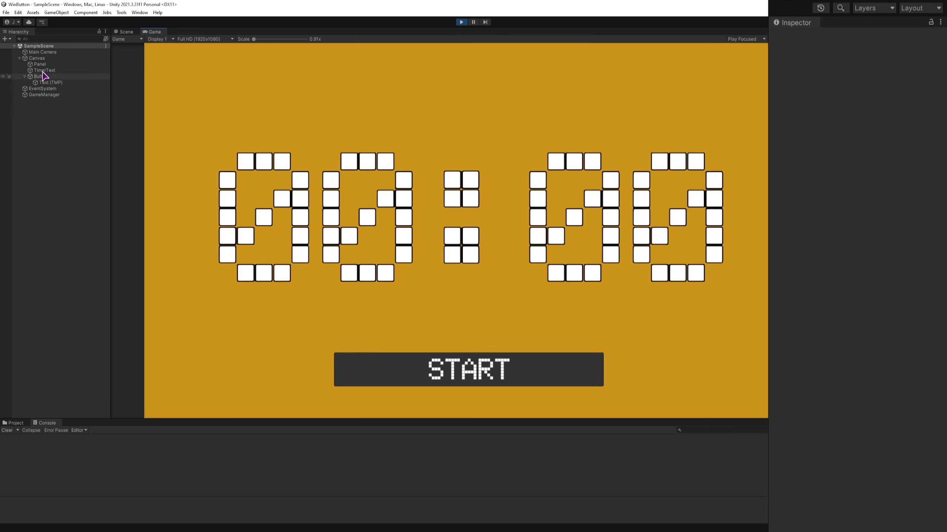
click(45, 95)
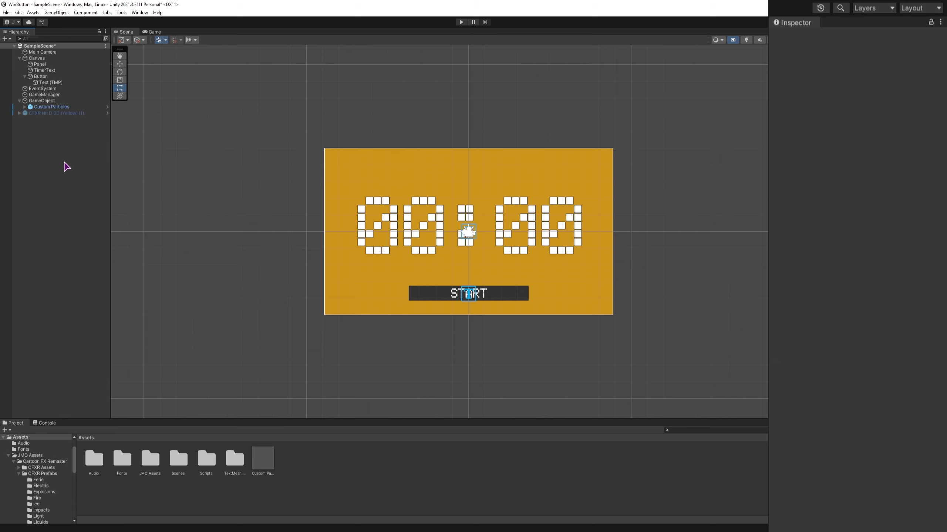
Examine the Custom Particles object under GameObject and its prefab asset in the Assets folder.
click(76, 159)
click(51, 107)
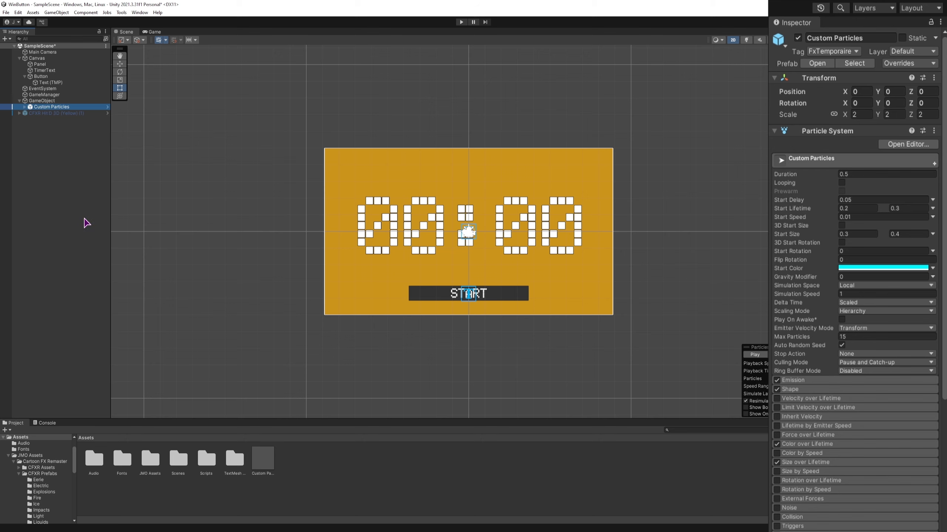
click(64, 210)
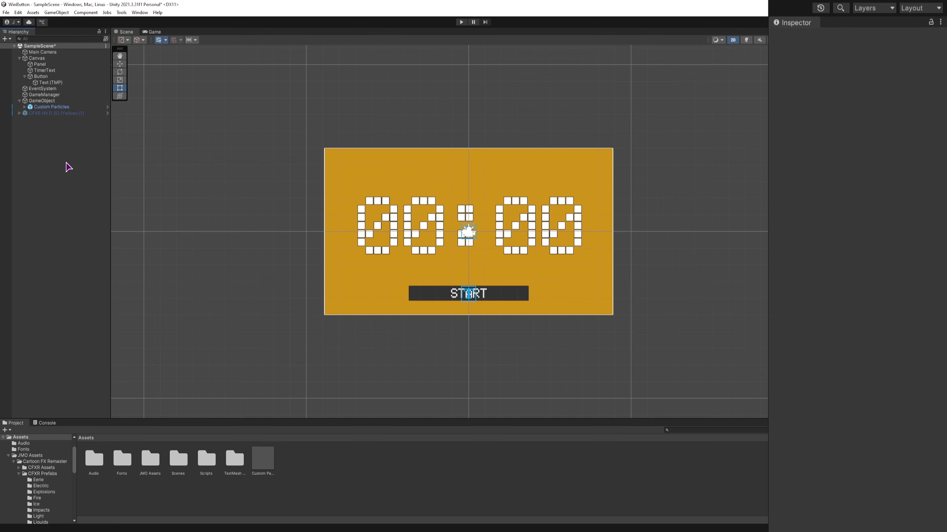
click(45, 106)
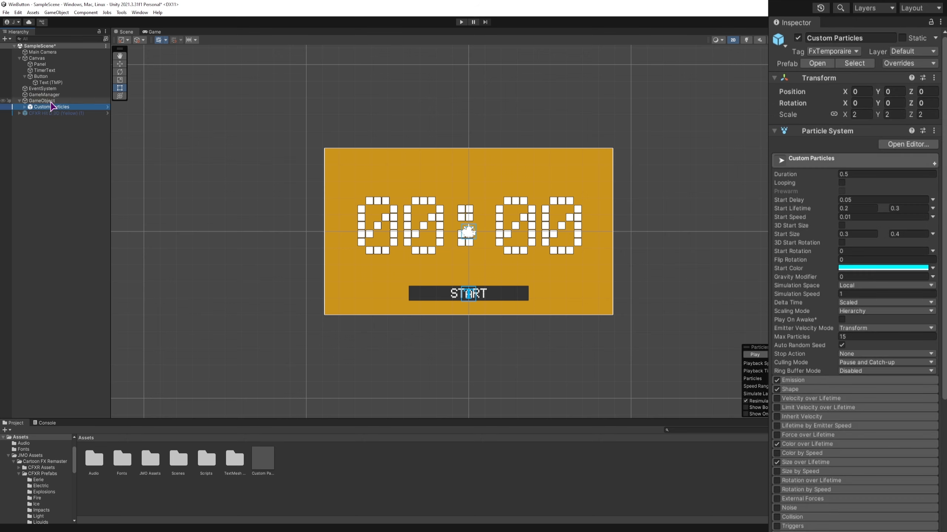
click(263, 459)
click(299, 465)
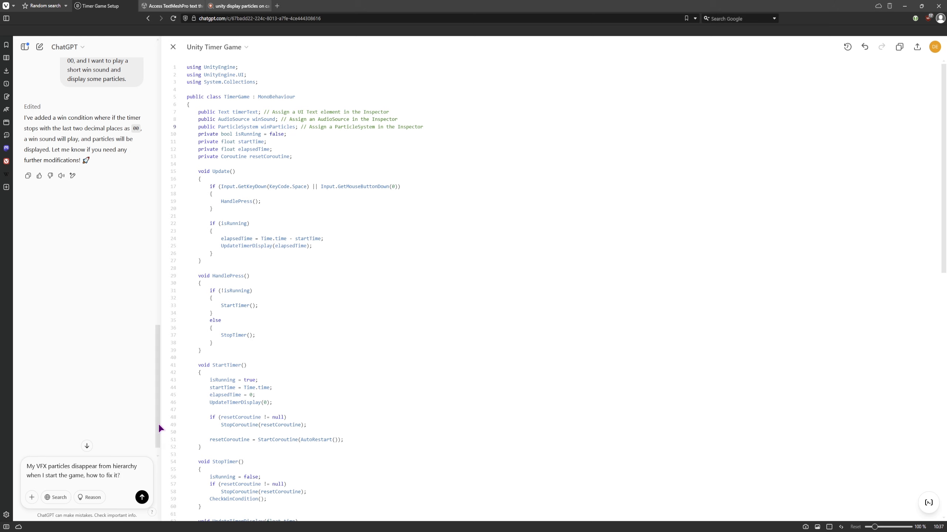
Ask ChatGPT "My VFX particles disappear from hierarchy when I start the game, how to fix it?" and return to Unity.
click(142, 497)
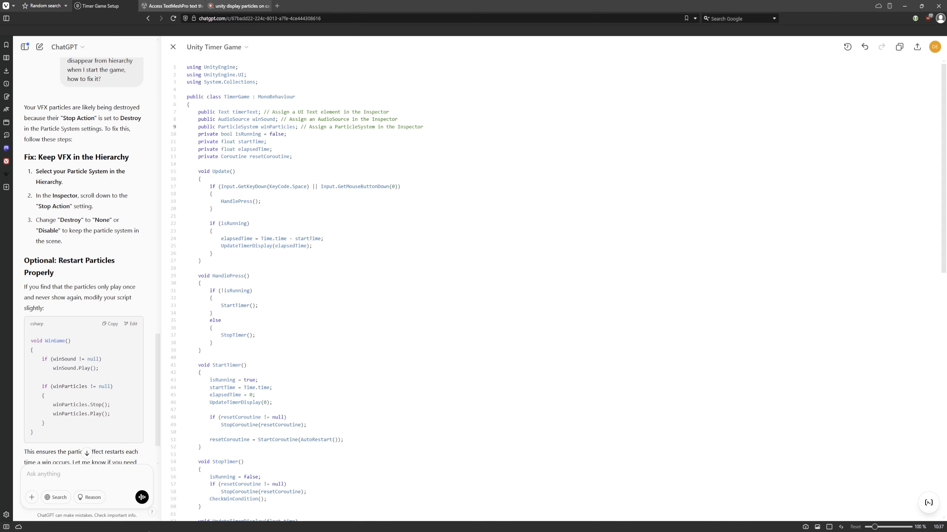
key(alt+Tab)
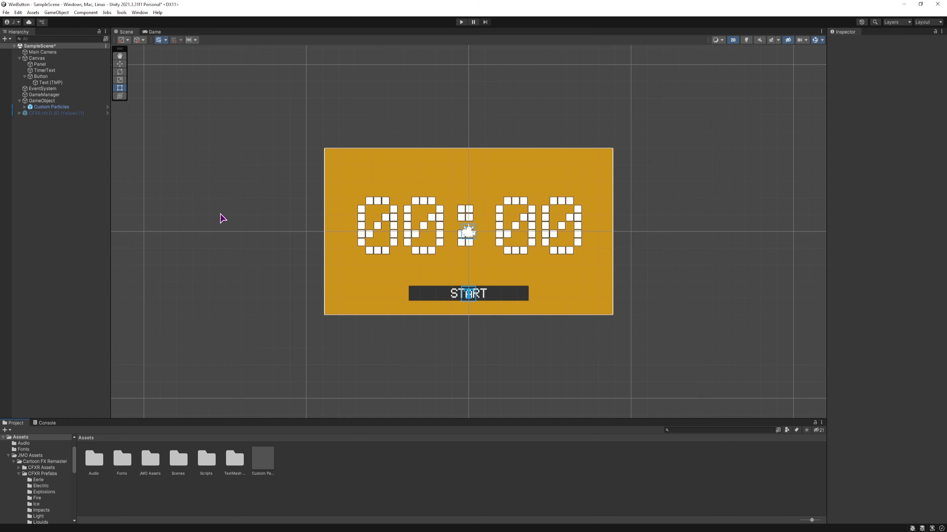
Set Clear Behavior to None in the CFXR_Effect script of Custom Particles and deselect the object.
click(19, 101)
click(52, 107)
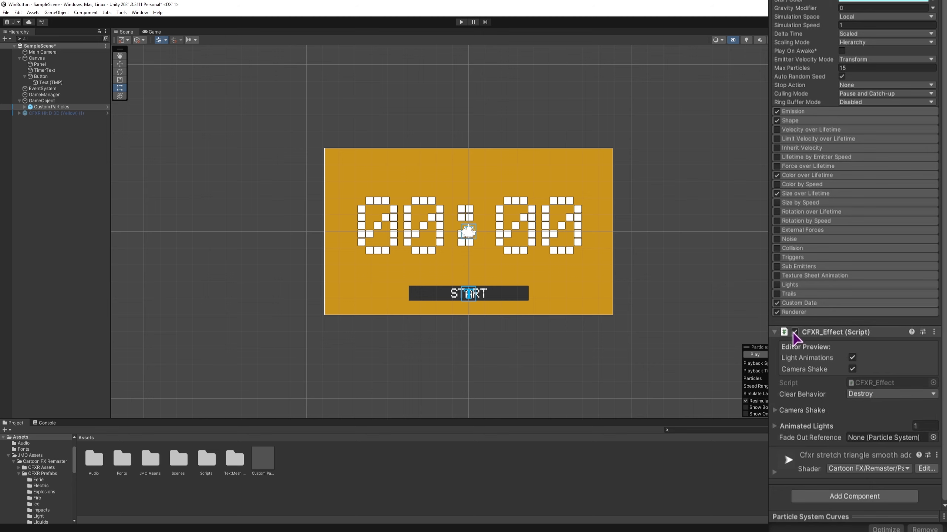
click(870, 395)
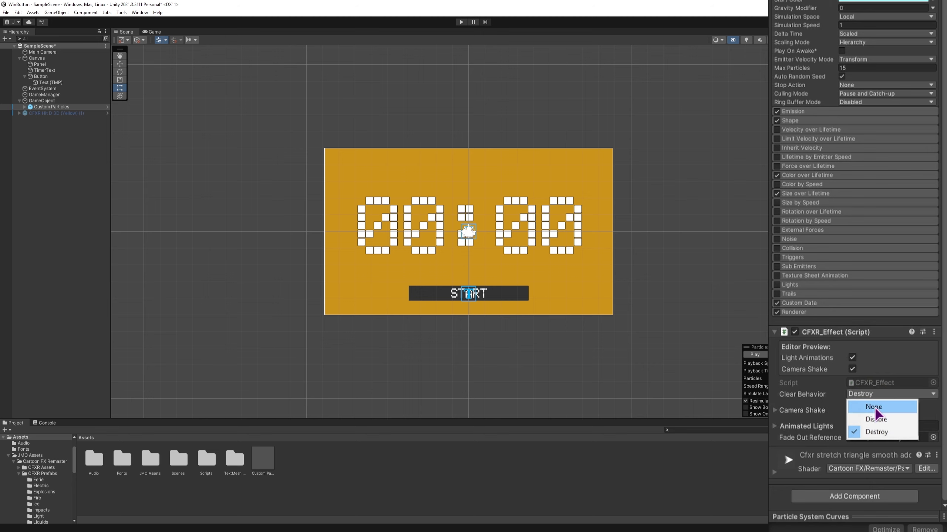
click(863, 406)
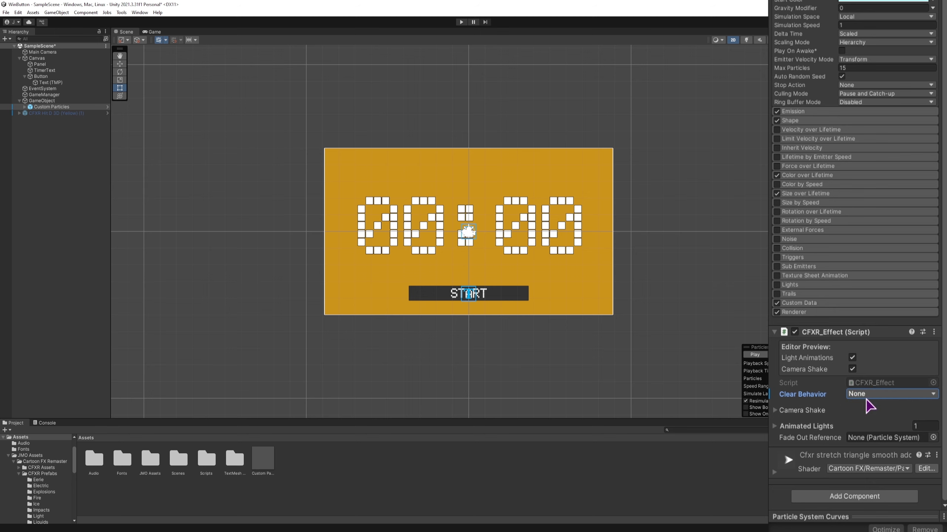
click(64, 165)
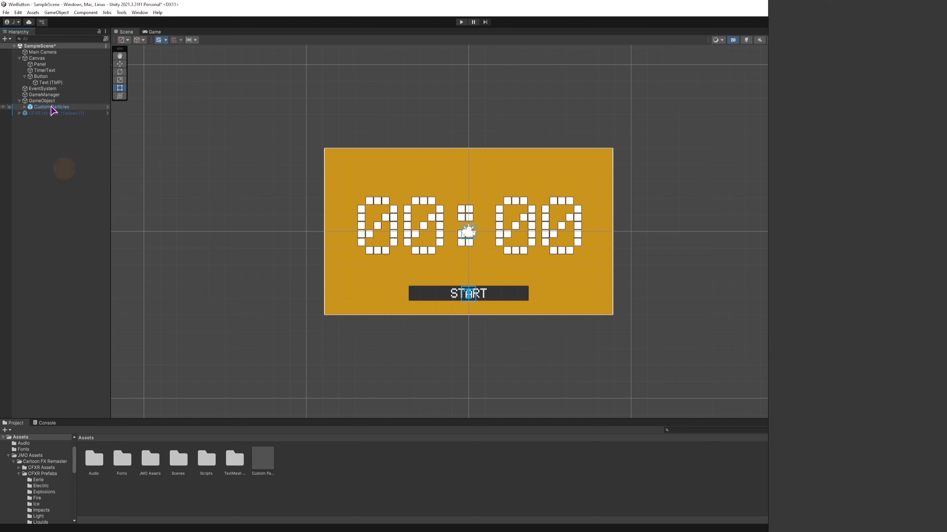
Deactivate GameObject together with its Custom Particles child and activate CFXR Hit D 3D (Yellow) (1) in the scene.
click(44, 95)
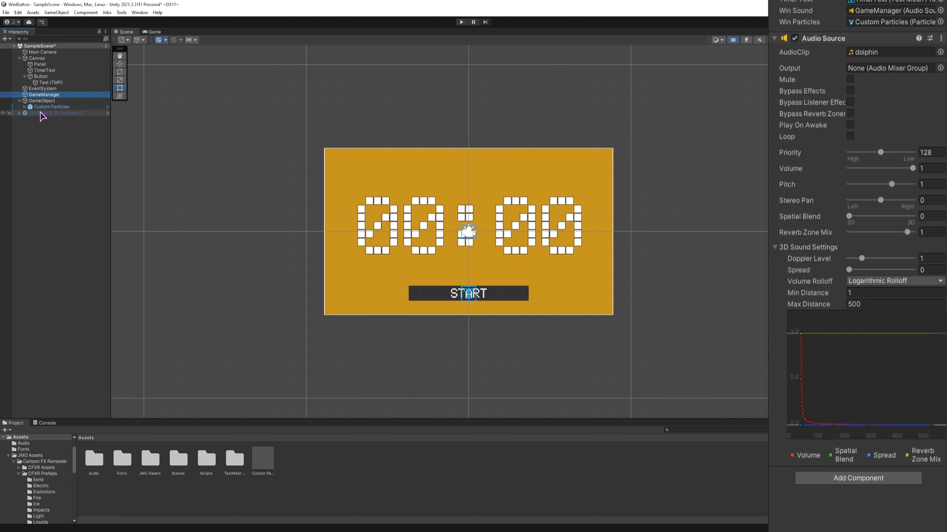
click(43, 114)
click(37, 100)
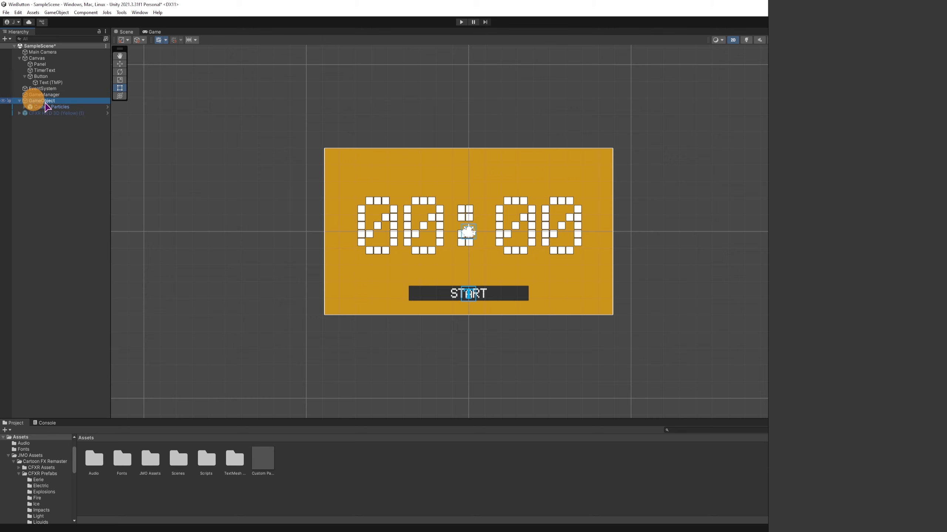
click(53, 113)
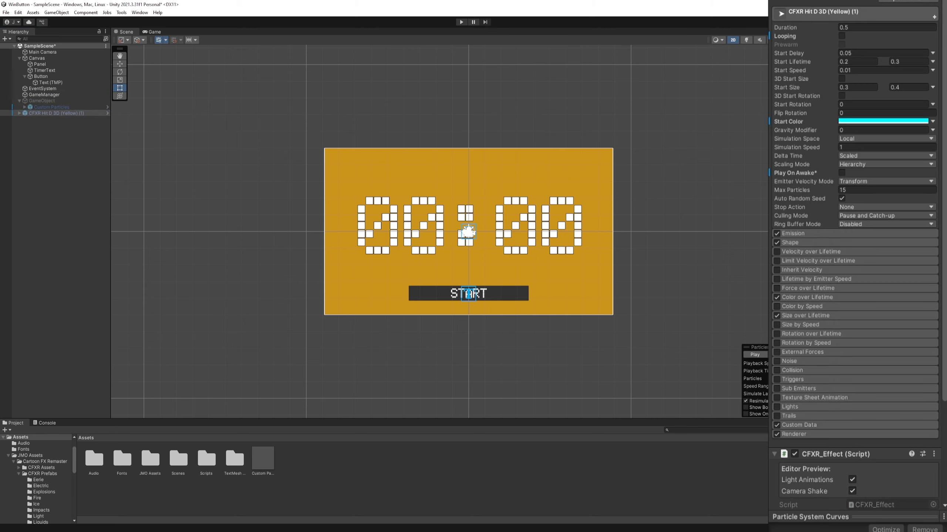
Set Clear Behavior to None in the CFXR_Effect script of CFXR Hit D 3D (Yellow) (1) and assign that effect as GameManager's Win Particles.
scroll(805, 269, down, 5)
click(872, 394)
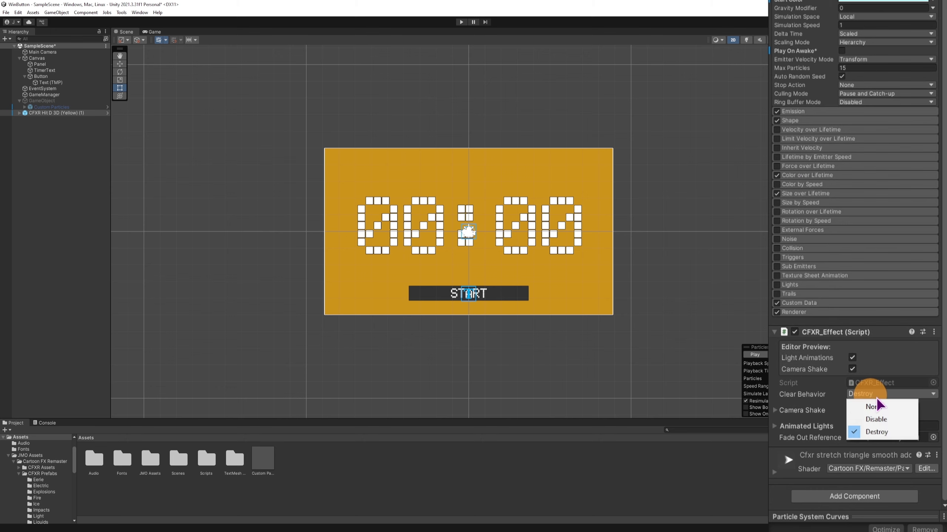
click(868, 402)
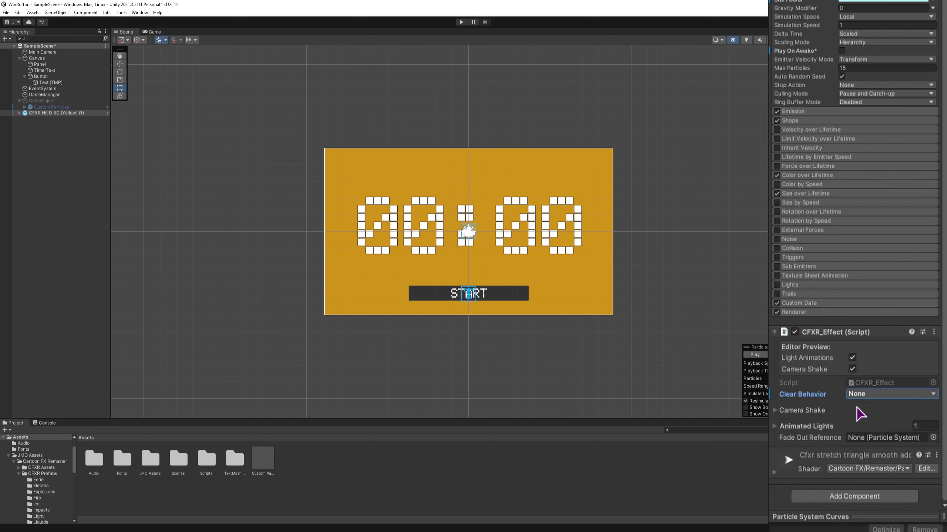
click(44, 95)
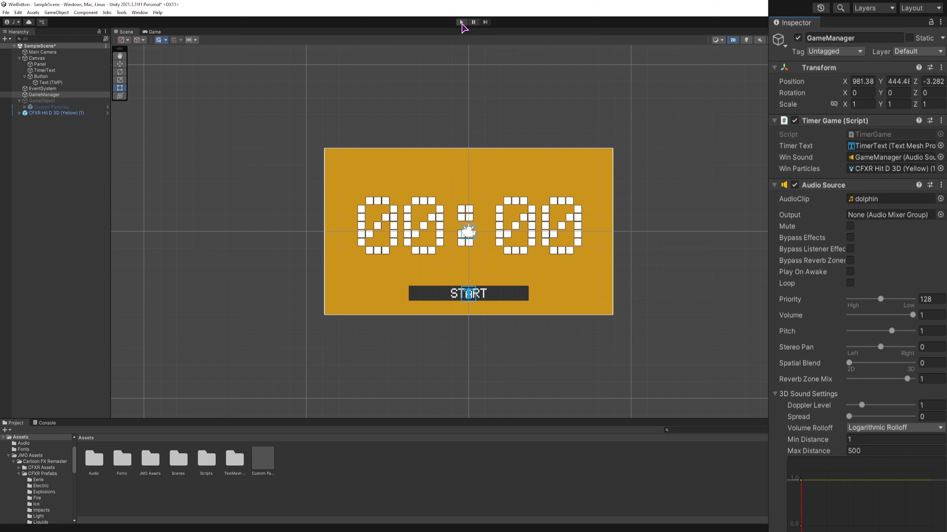
Run the game and check that CFXR Hit D 3D (Yellow) (1) stays in the hierarchy and in GameManager's Win Particles.
click(461, 22)
click(56, 112)
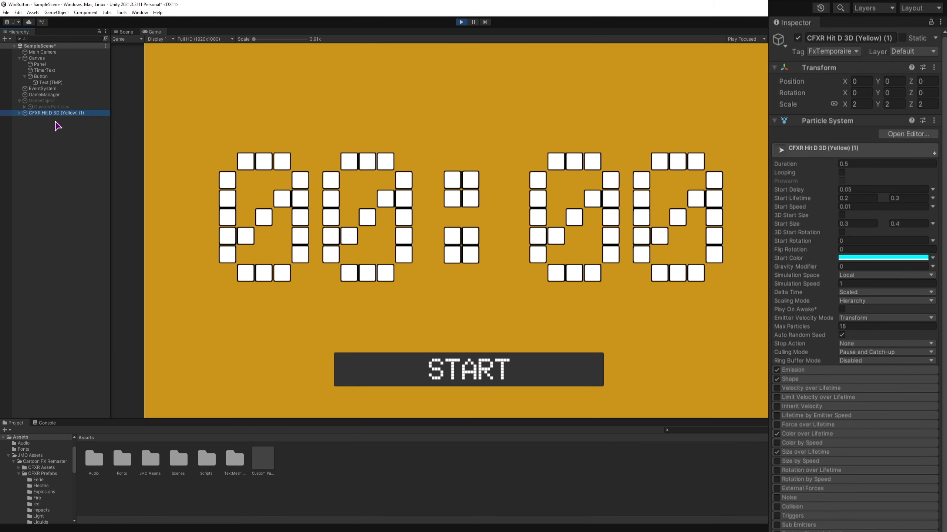
click(38, 95)
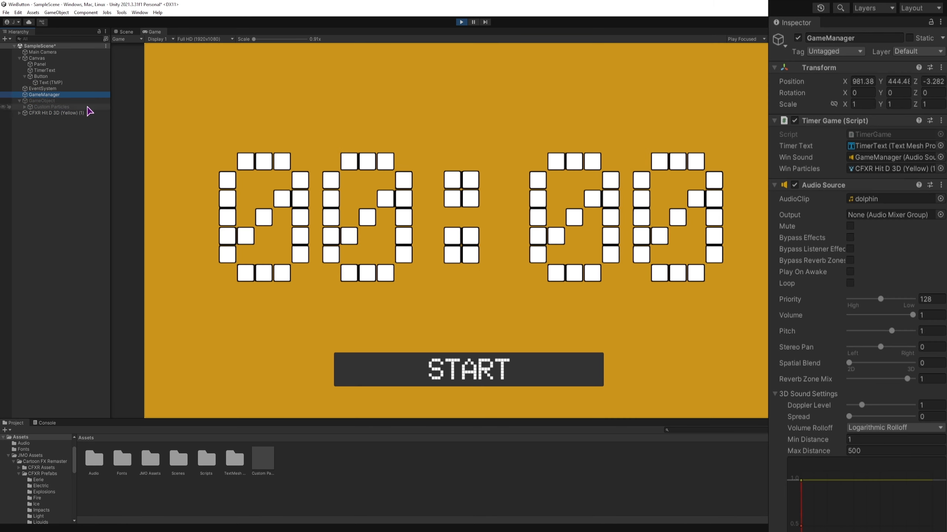
Start and stop the game timer repeatedly to try for a win, and exit play mode.
click(467, 374)
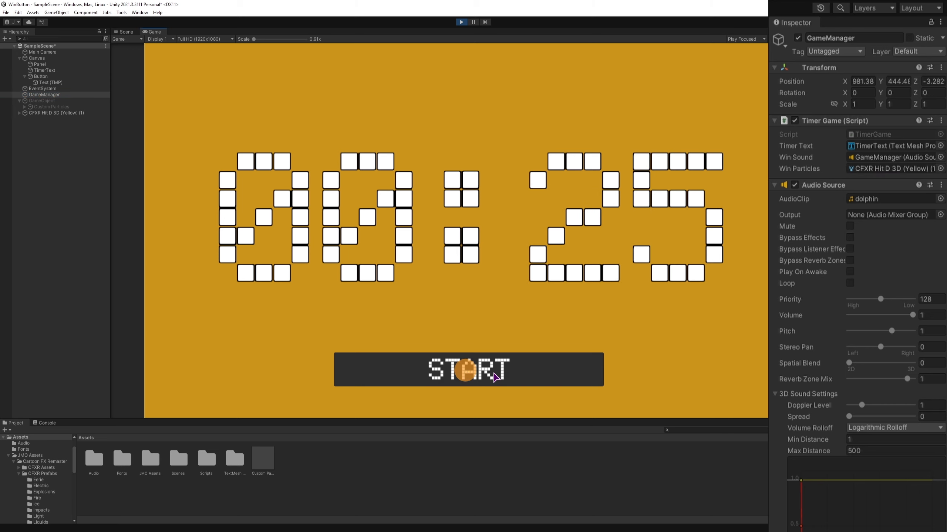
click(487, 374)
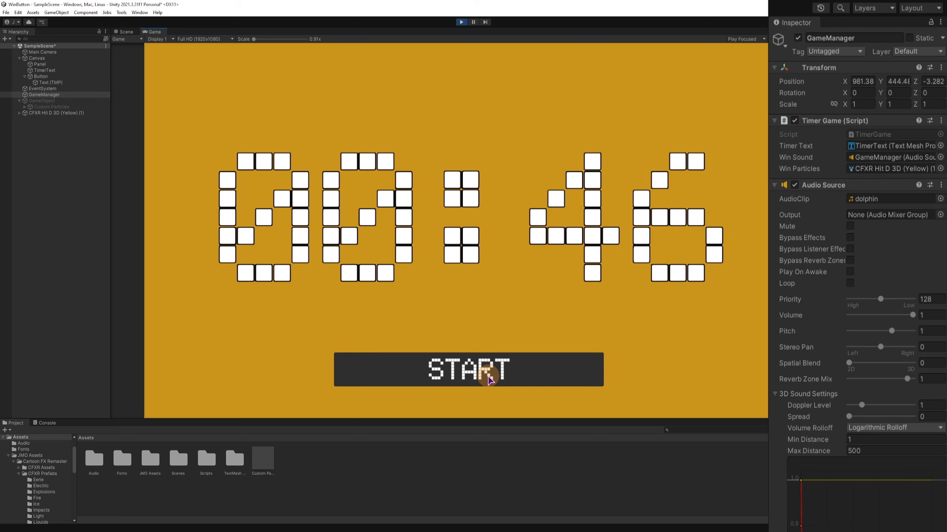
click(489, 379)
click(489, 379)
click(489, 380)
click(488, 380)
click(490, 380)
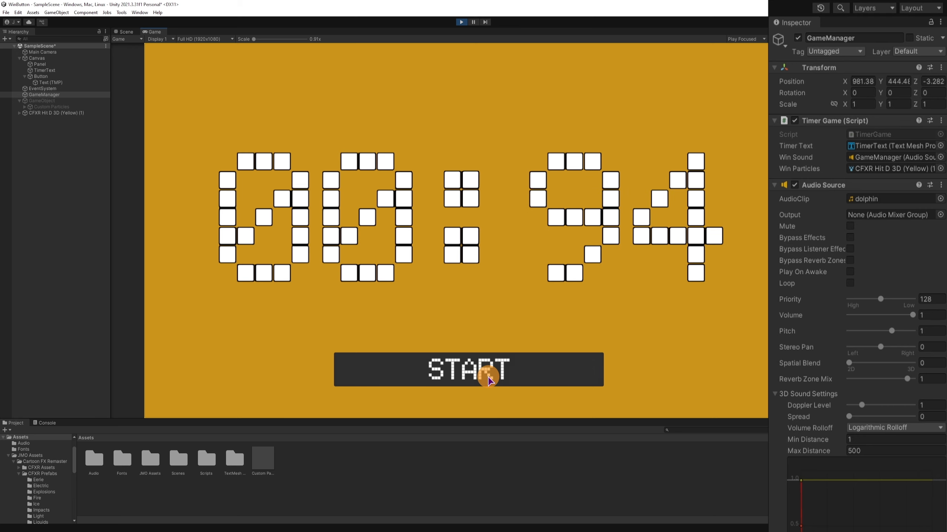
click(490, 380)
click(489, 379)
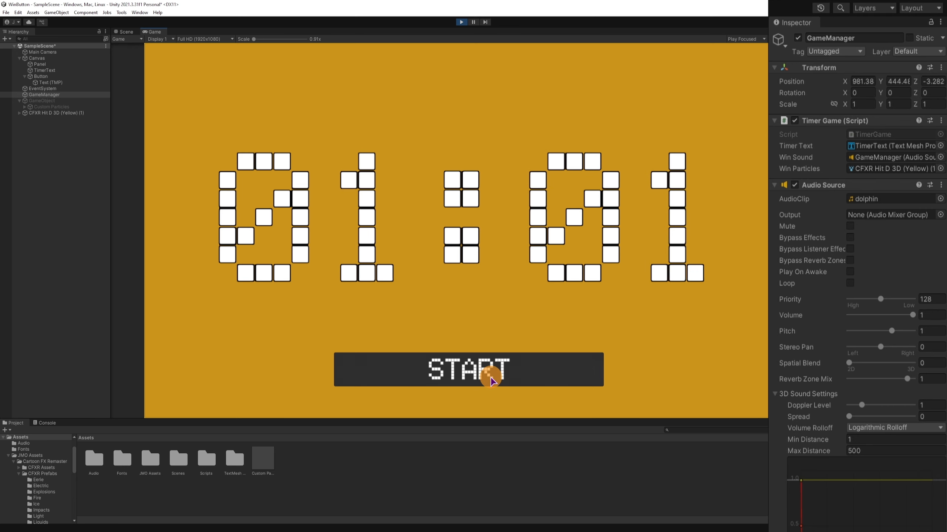
click(462, 22)
Ask ChatGPT "Make me a public setting that will force the win condition so I can test the sound and particles".
click(47, 531)
scroll(96, 401, down, 2)
click(64, 478)
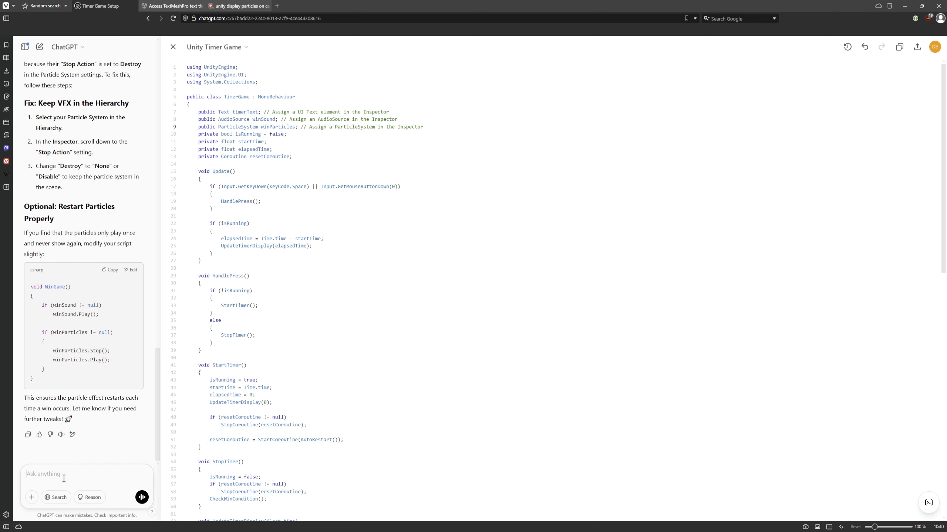
text(Make me a public setting that will force the win condition so I can test the sound and particles)
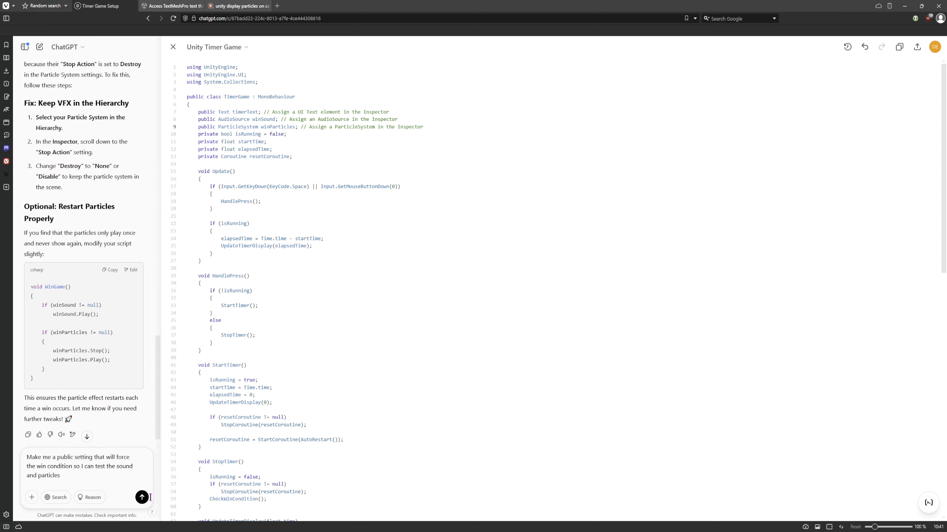
click(142, 497)
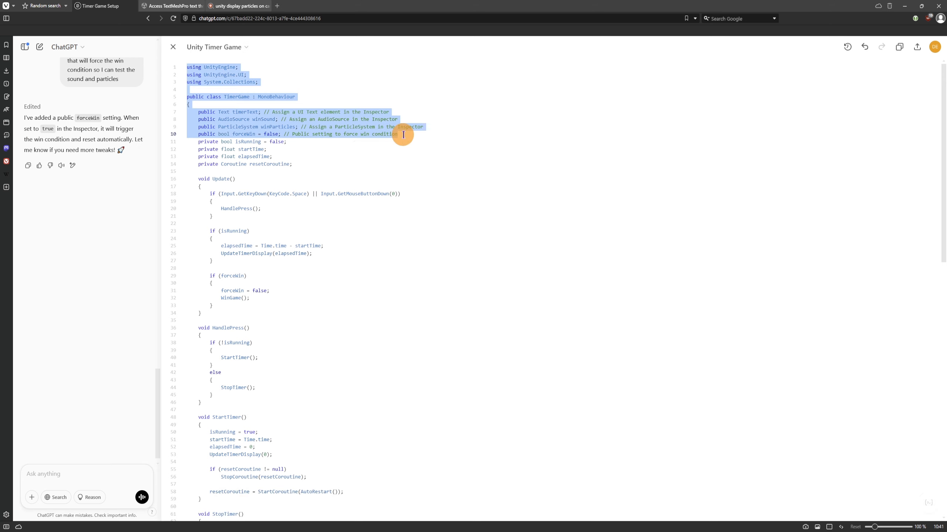
Copy ChatGPT's line "public bool forceWin = false;" with its comment into TimerGame.cs below the resetCoroutine declaration.
drag(400, 134, 198, 135)
key(ctrl+c)
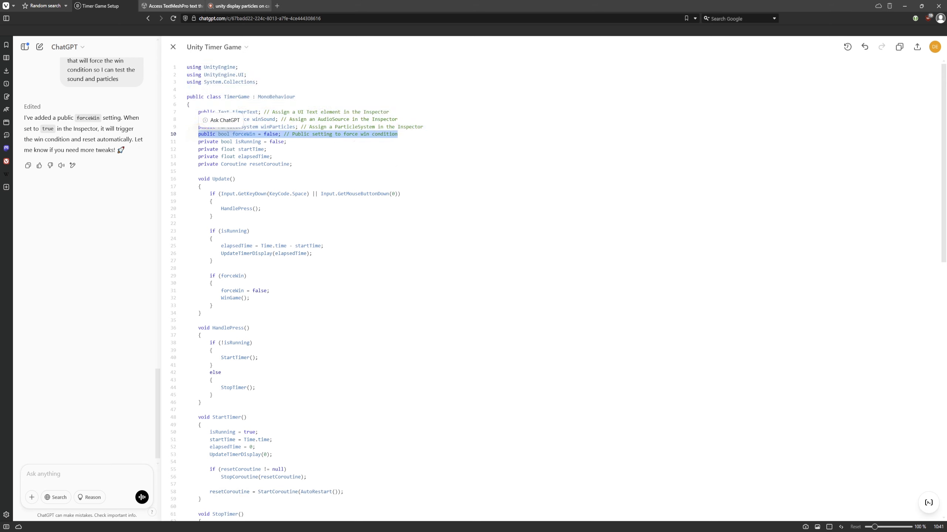
key(alt+Tab)
click(293, 157)
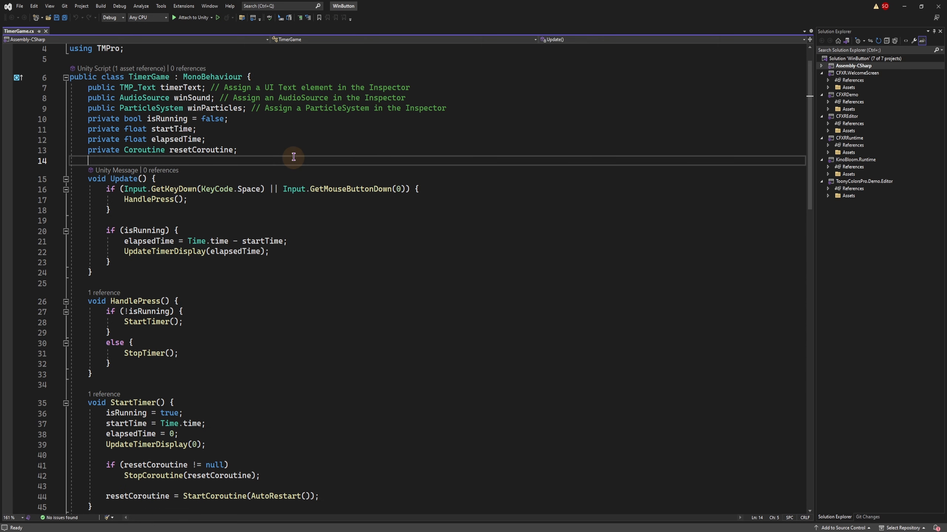
text(#)
key(Return)
key(Return)
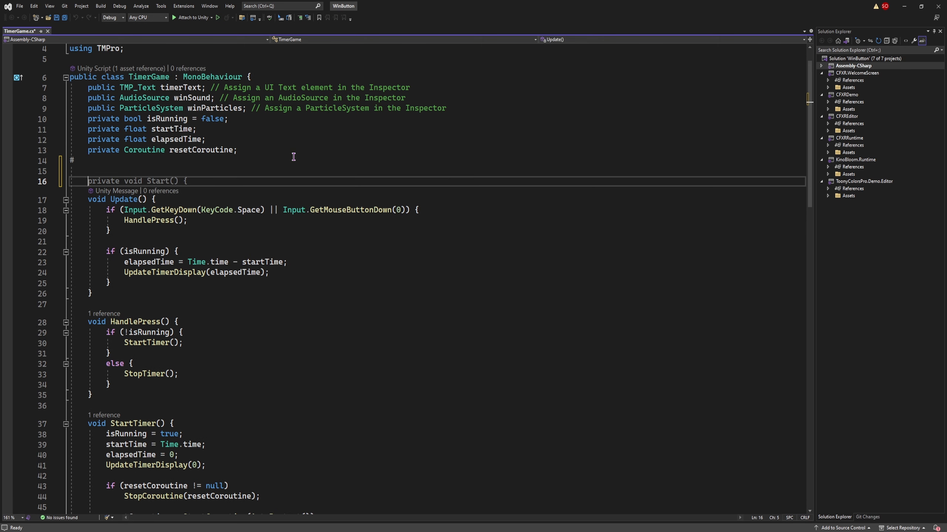
click(207, 163)
click(195, 171)
key(ctrl+v)
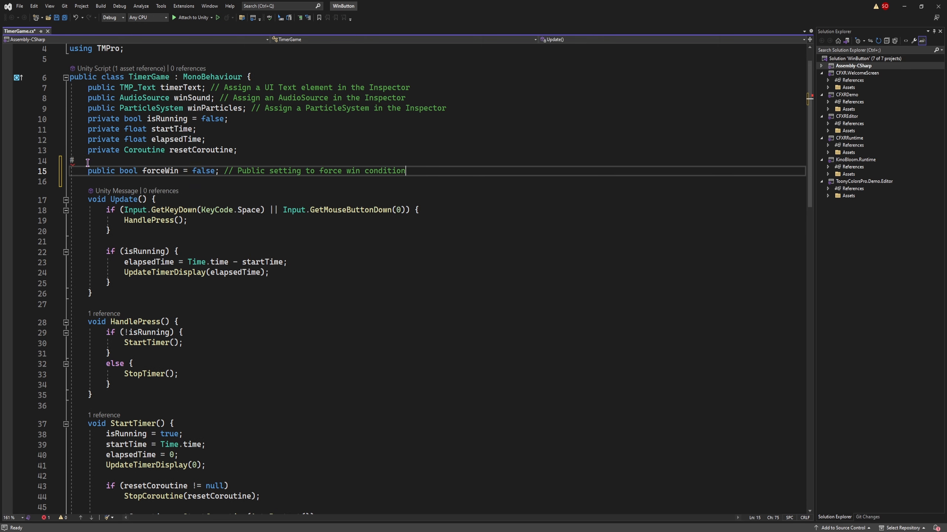
click(90, 164)
Copy ChatGPT's if (forceWin) block, which resets forceWin and calls WinGame(), to the end of Update() in TimerGame.cs.
key(alt+Tab)
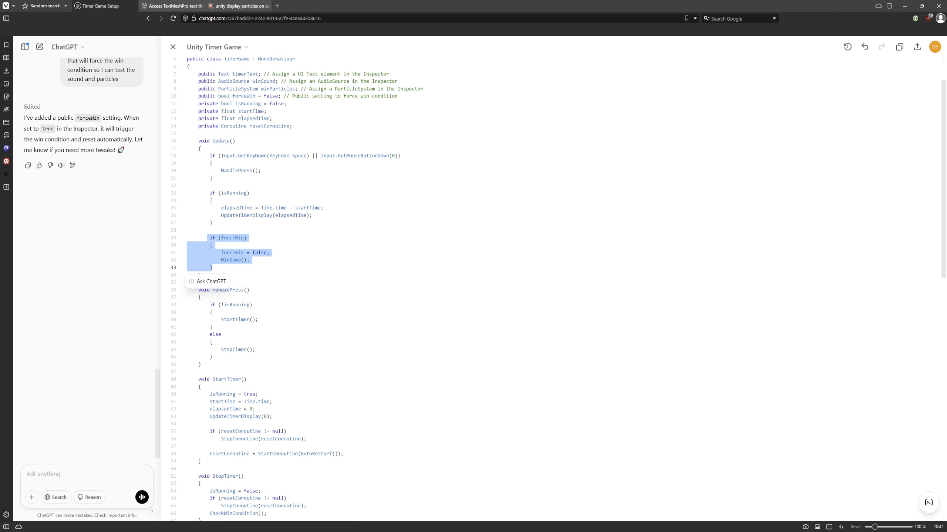
key(alt+Tab)
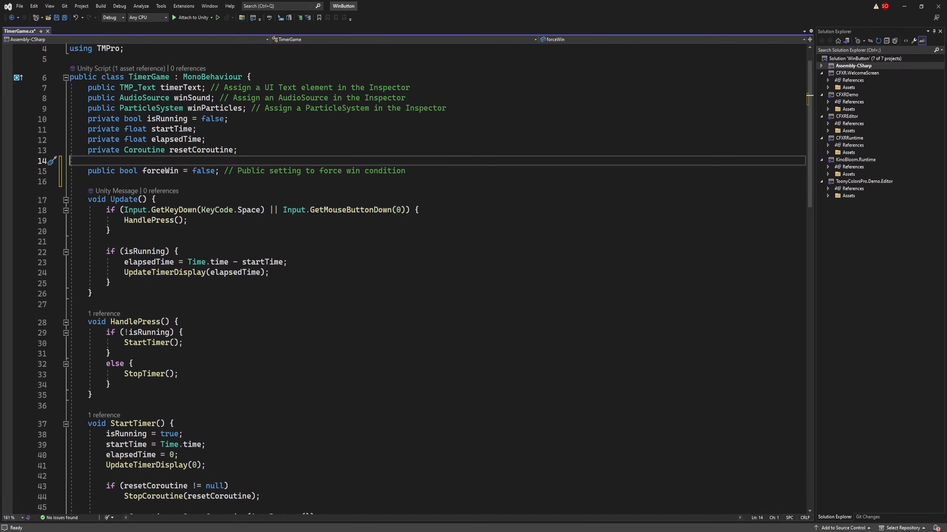
click(129, 282)
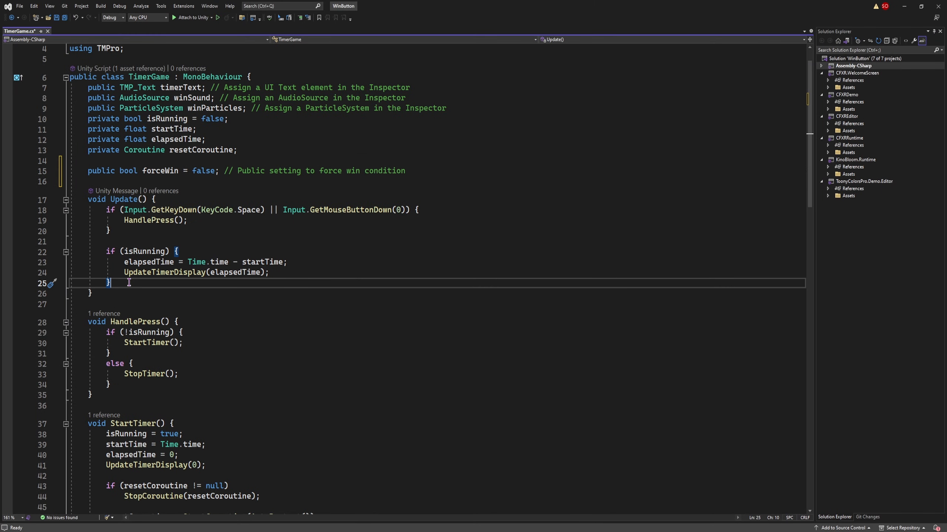
key(Return)
key(Return)
text(if (forceWin) {     forceWin = false;     WinGame(); })
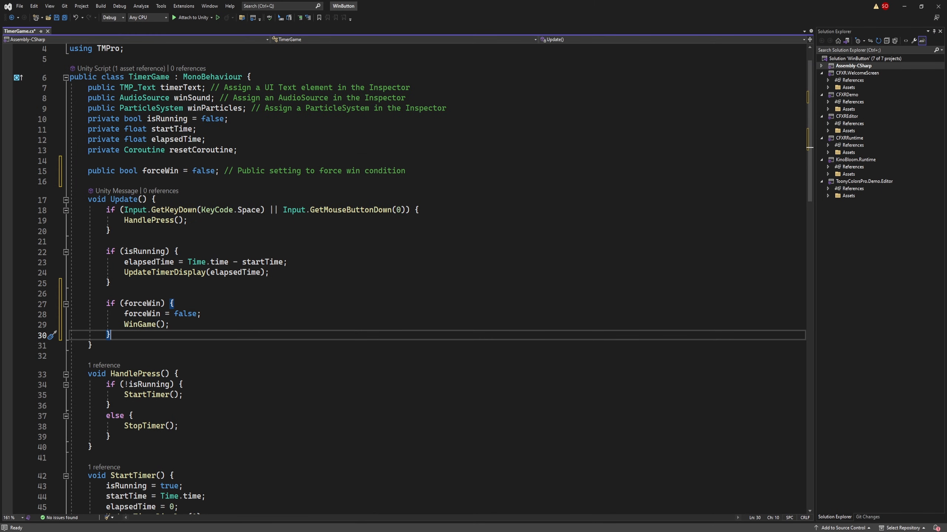
Check the rest of ChatGPT's script for further changes, save TimerGame.cs and return to Unity.
key(alt+Tab)
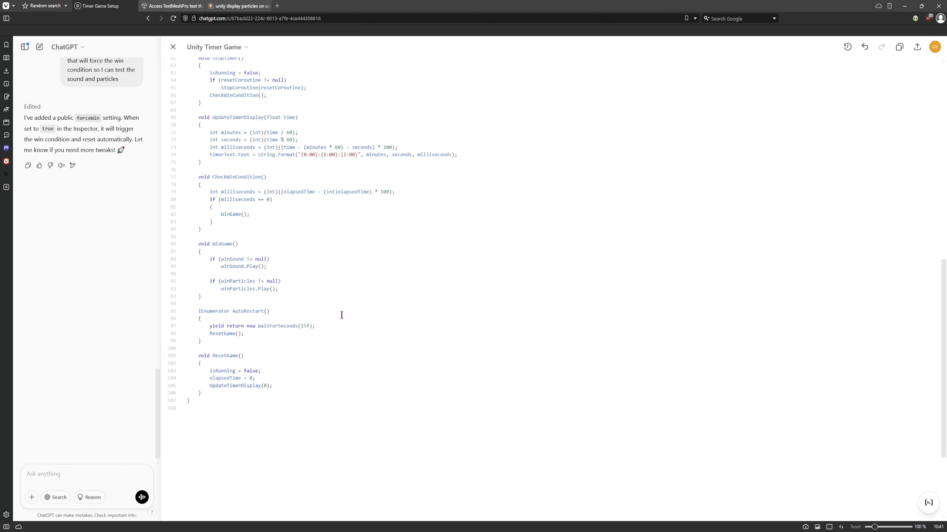
scroll(341, 315, up, 4)
key(alt+Tab)
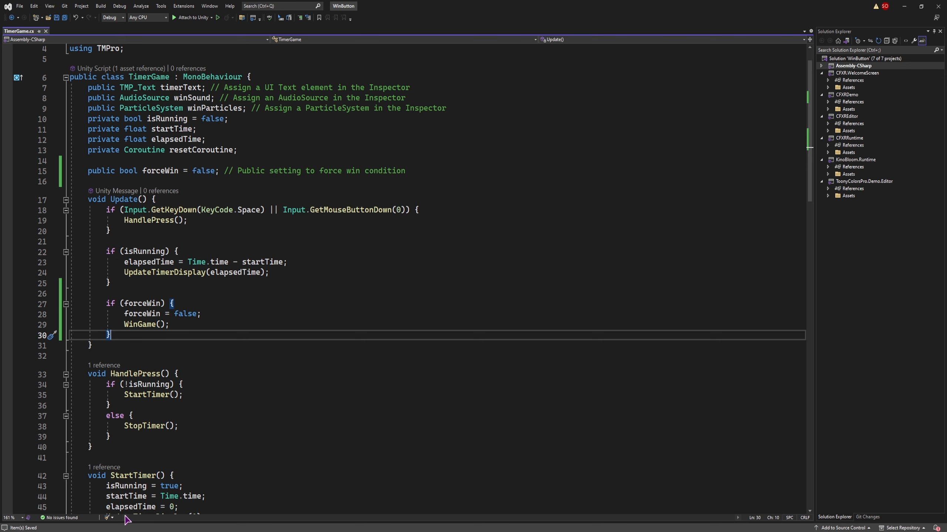
key(alt+Tab)
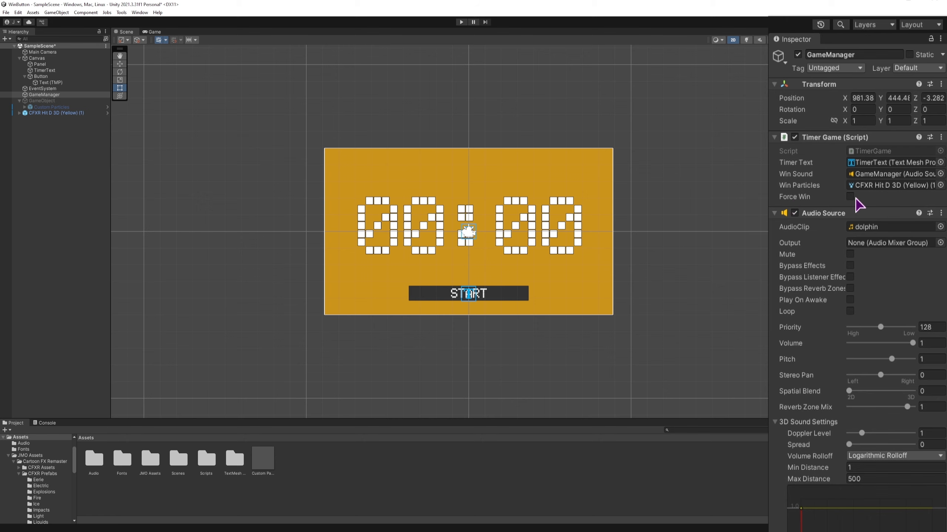
Run the game and trigger Force Win on GameManager's Timer Game script to test the win sound and particles.
click(462, 22)
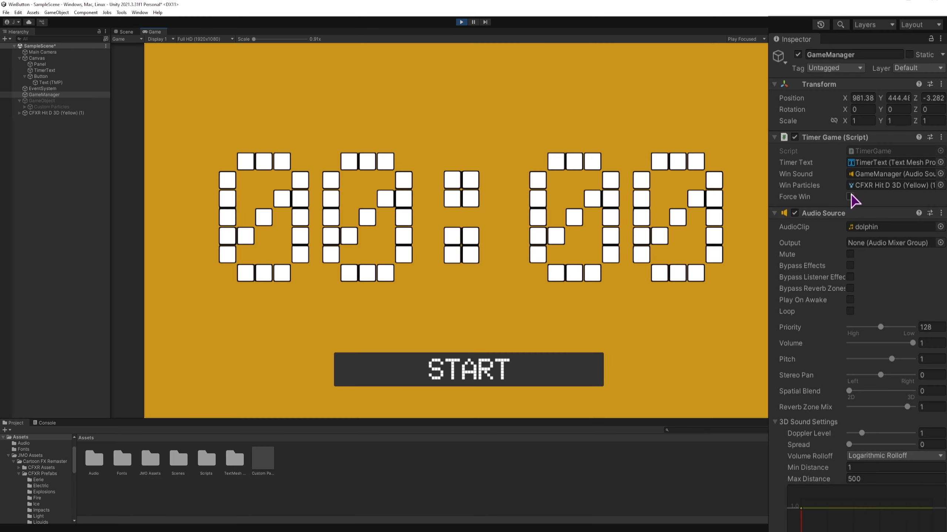
click(850, 196)
click(850, 197)
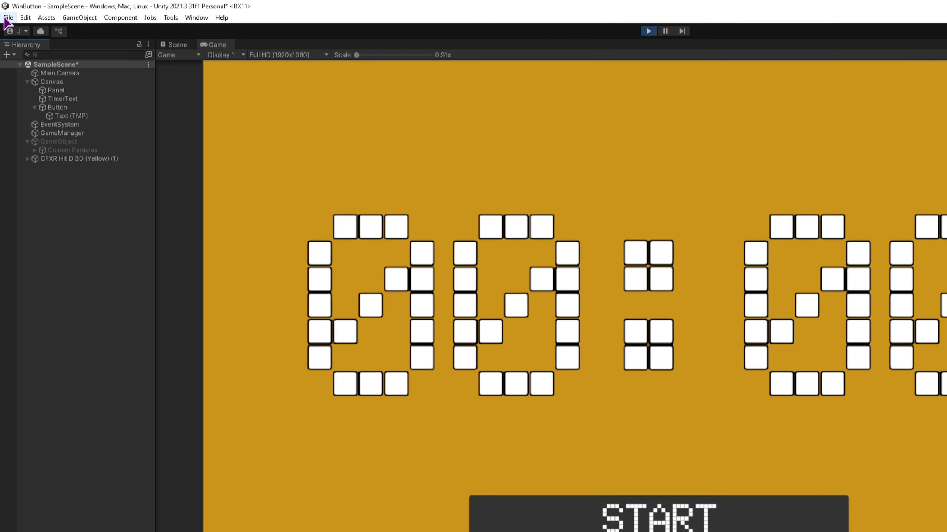
Review the company and product name in the Player section of Project Settings and set the version to 0.1.
click(6, 12)
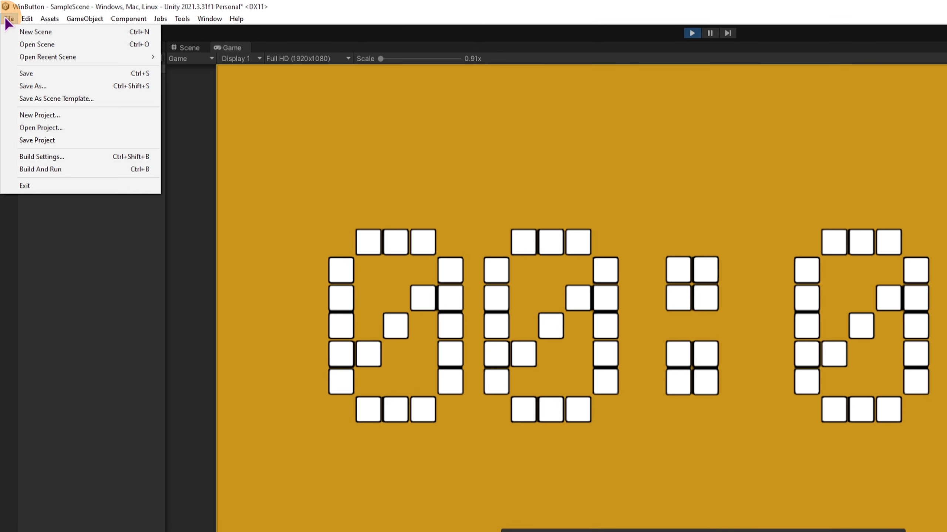
mouse_move(27, 19)
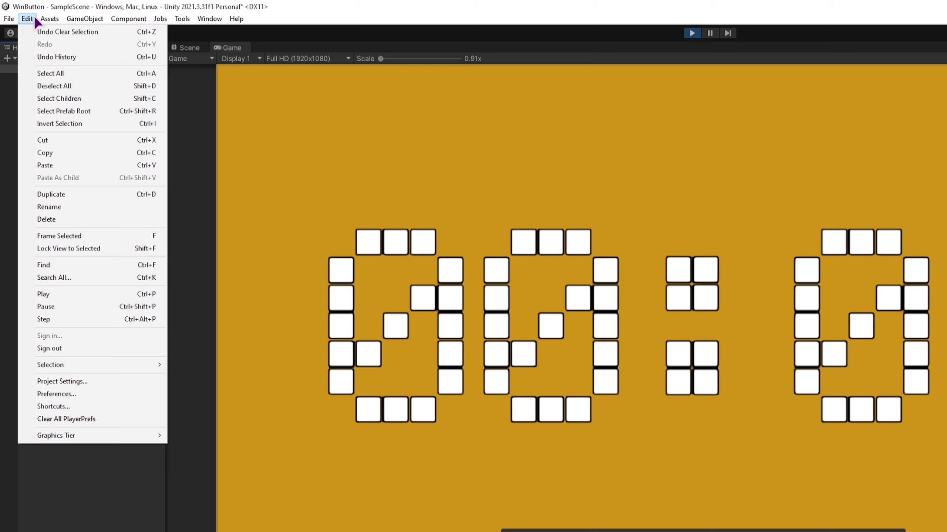
click(66, 382)
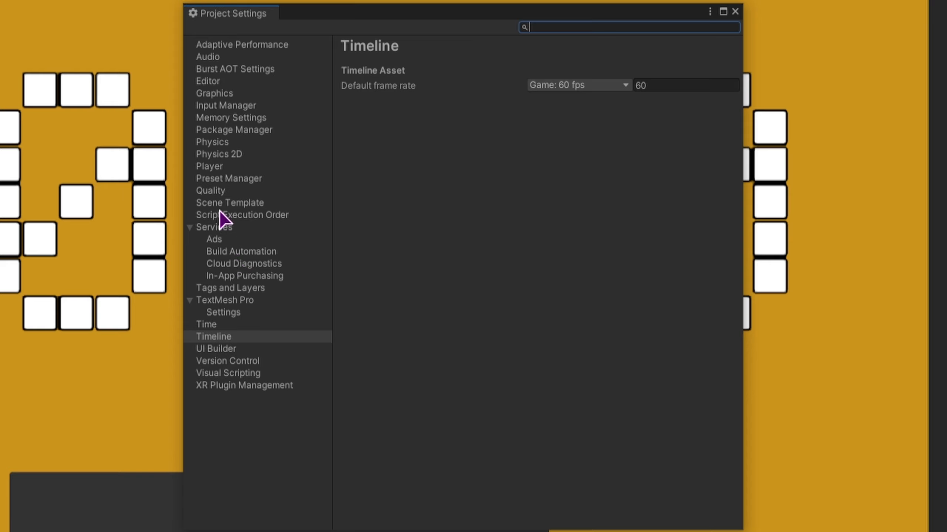
click(207, 167)
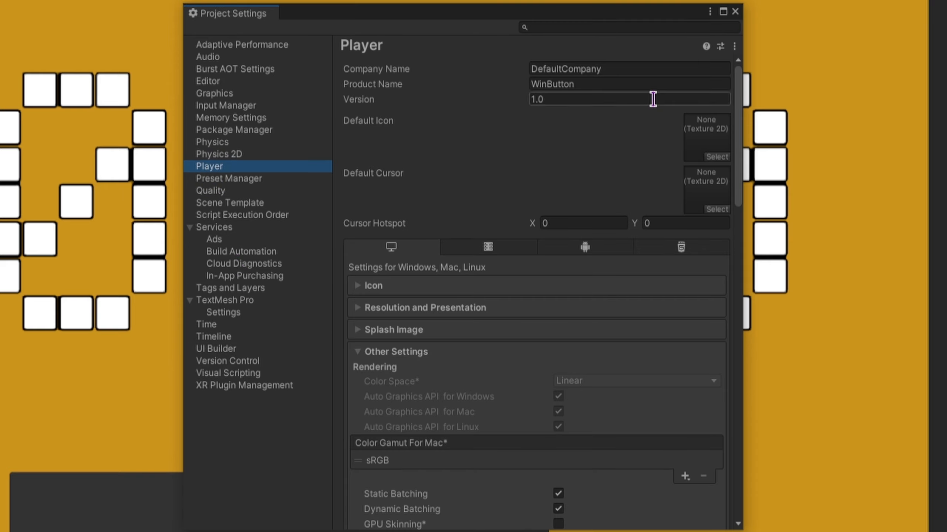
click(619, 69)
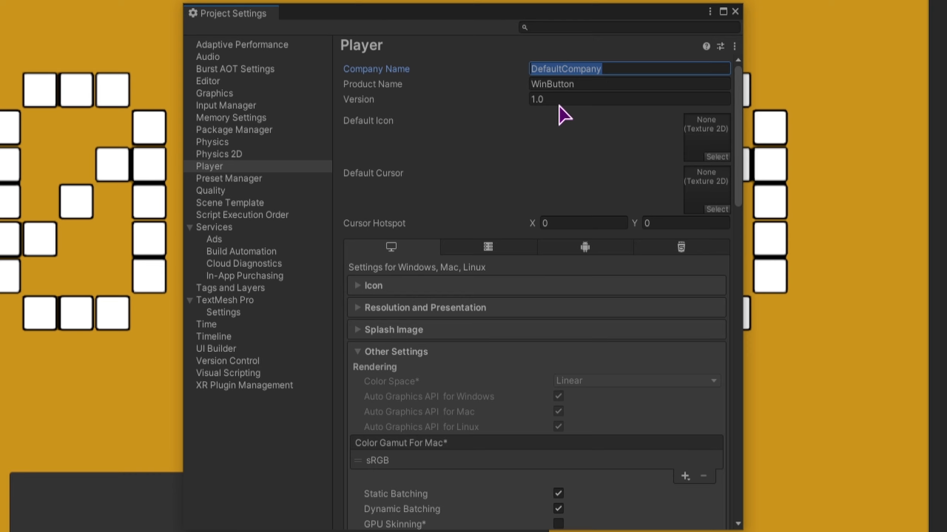
click(598, 85)
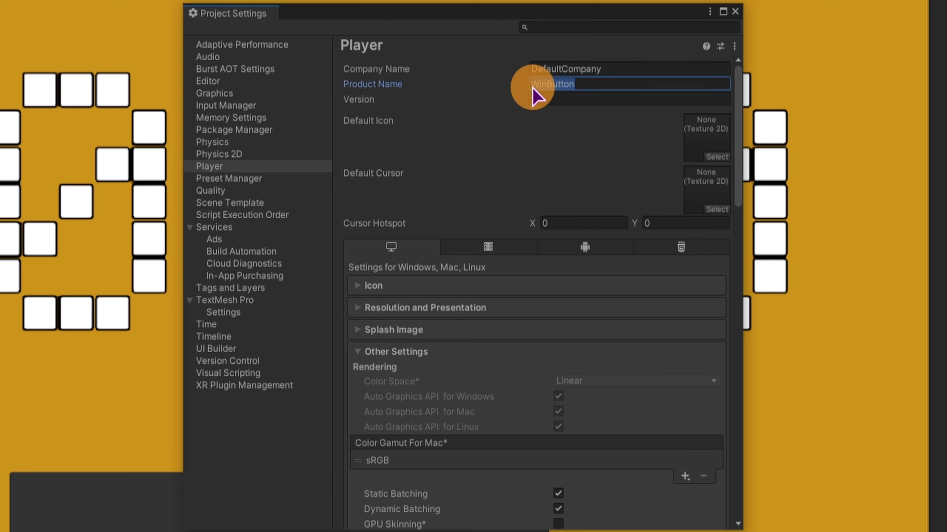
click(586, 98)
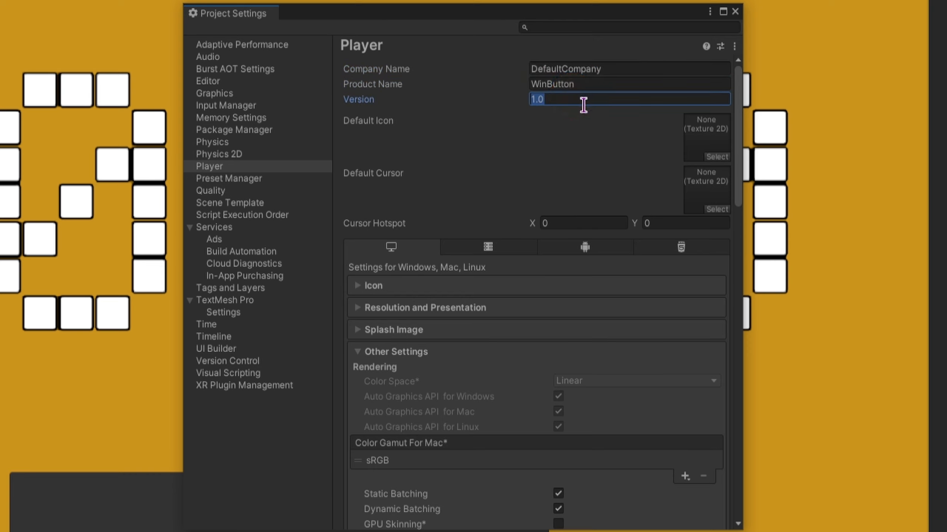
text(0.1)
click(568, 100)
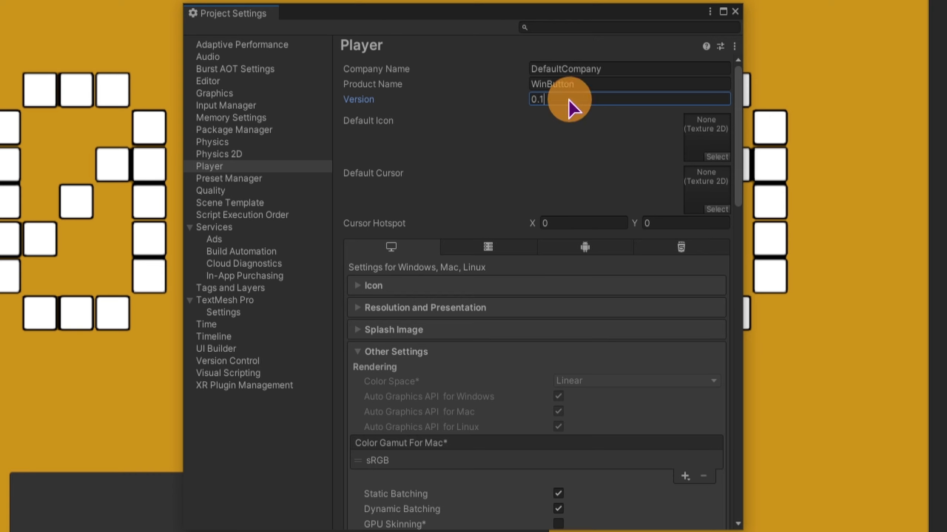